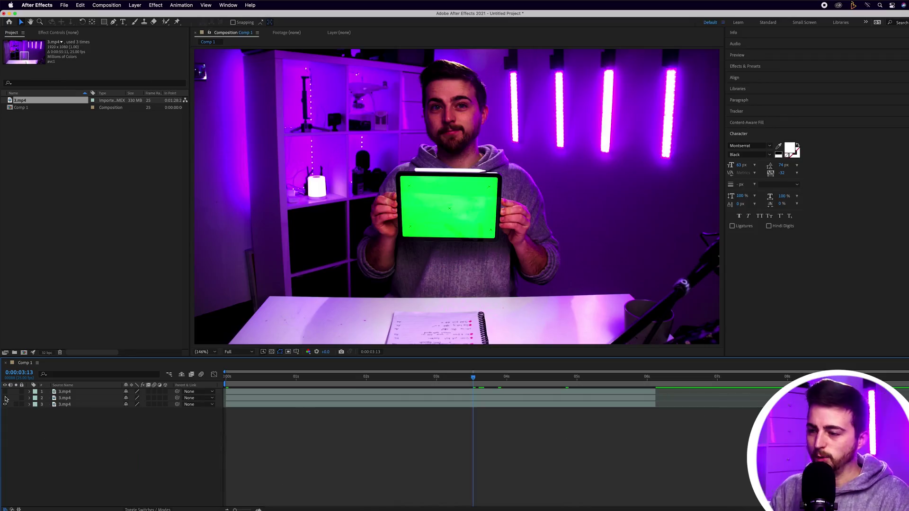
- Compare the green-screen tablet shots on the three 3.mp4 layers and examine the tilted tablet's tracking markers up close
left_click_drag(487, 380, 274, 385)
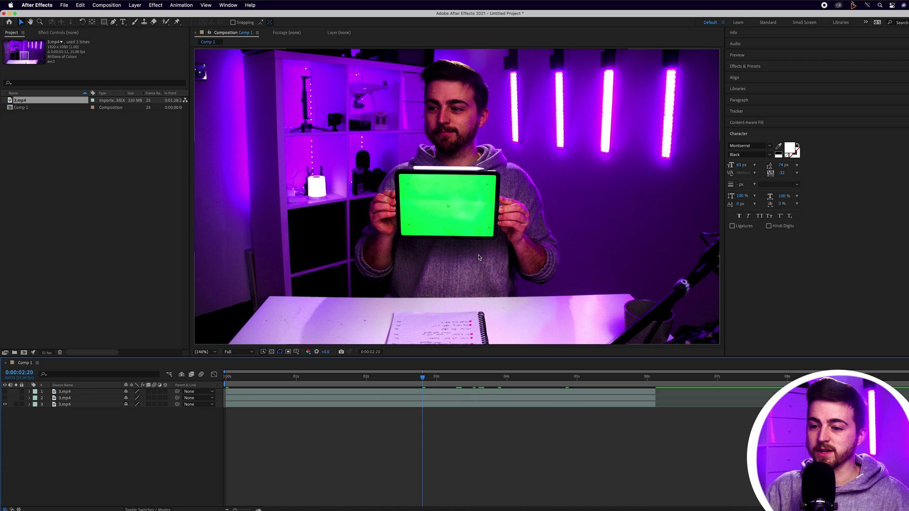
left_click(6, 398)
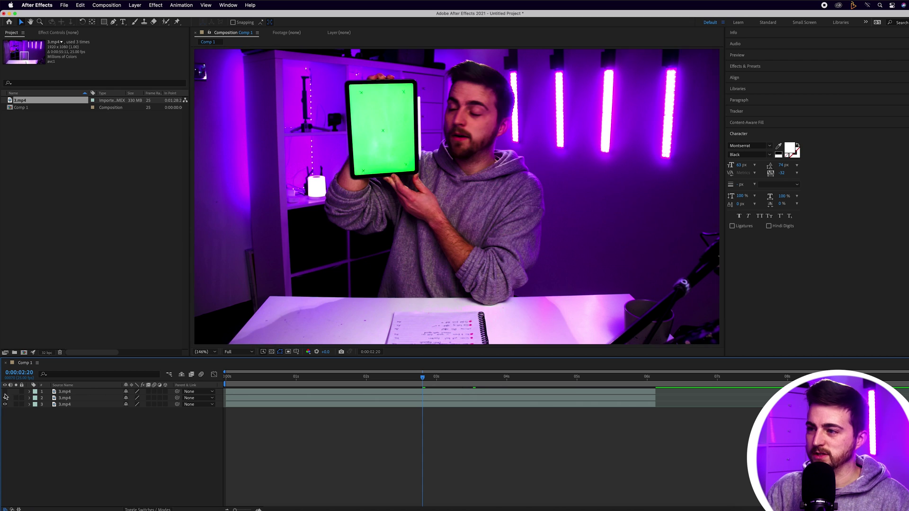
left_click(5, 398)
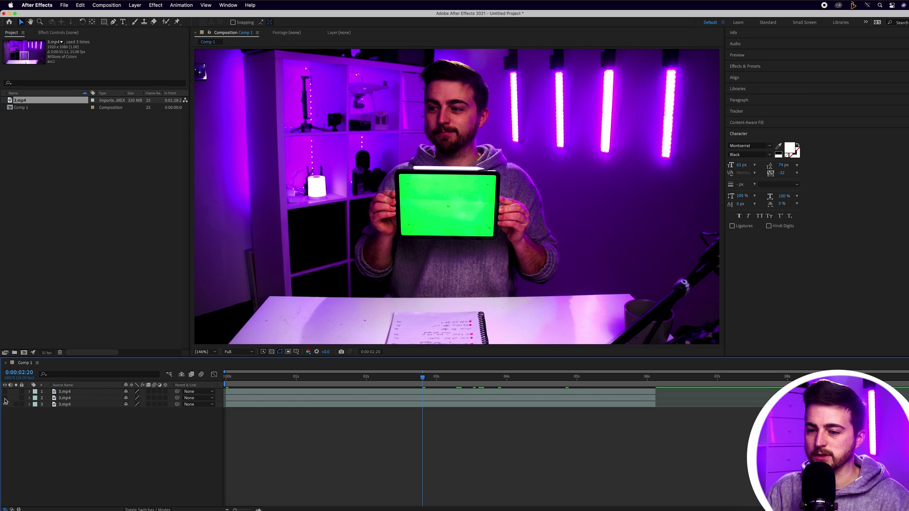
left_click(5, 398)
left_click(6, 392)
left_click_drag(422, 377, 273, 380)
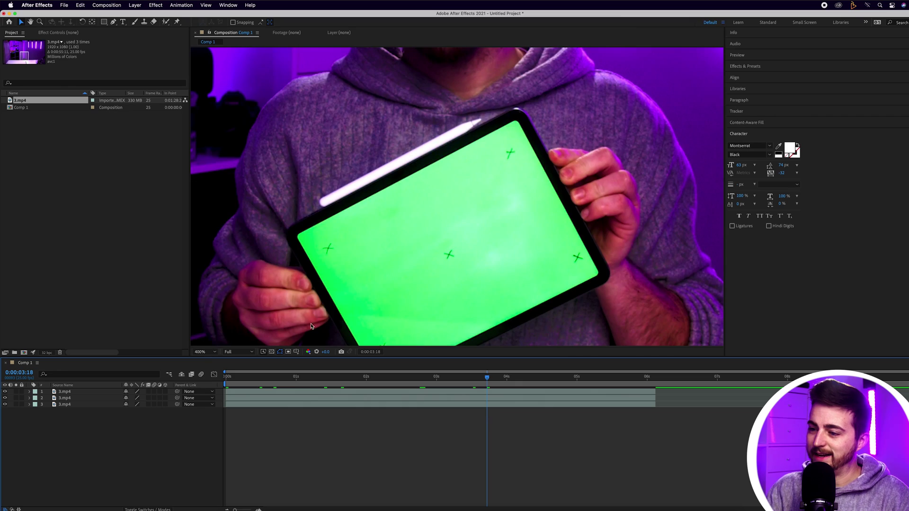
left_click_drag(453, 259, 453, 208)
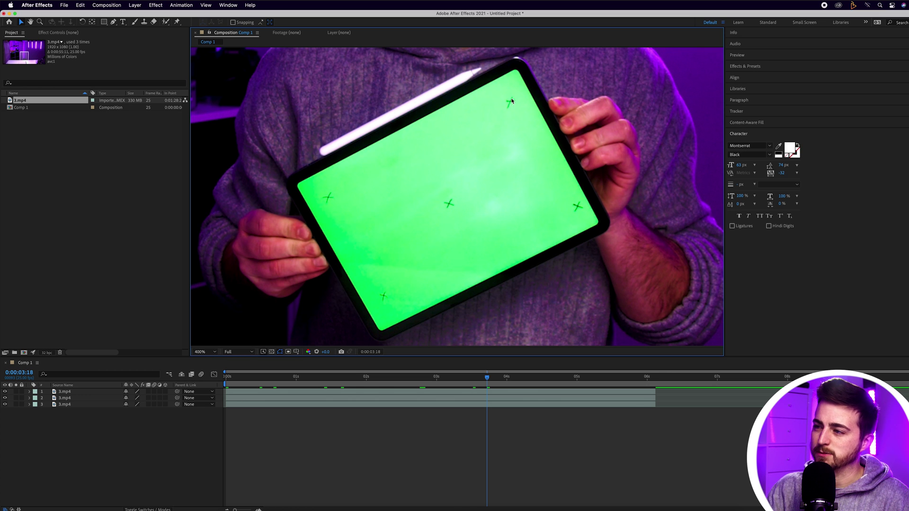
left_click(200, 352)
left_click(207, 241)
- Hide the top two 3.mp4 layers and compare the bottom layer's tablet screen with the middle layer's around 0:00:02:07
left_click(5, 392)
left_click(5, 398)
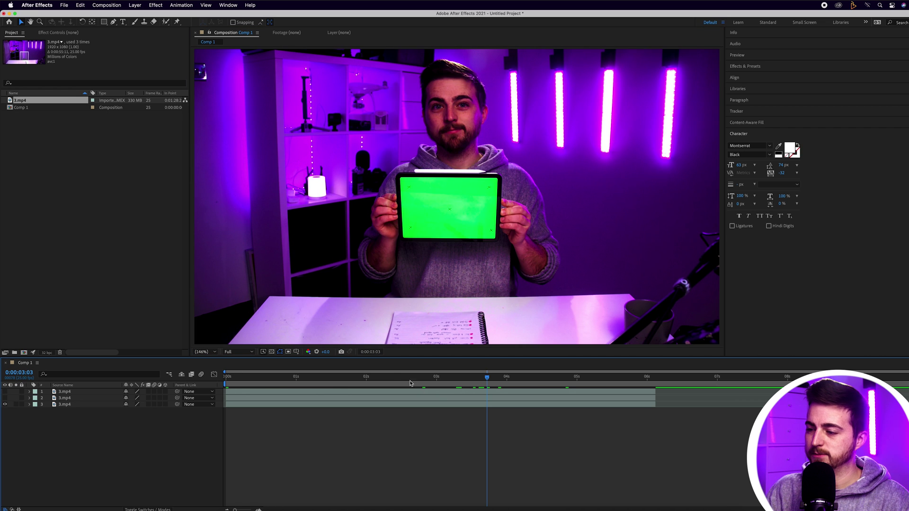
left_click(386, 377)
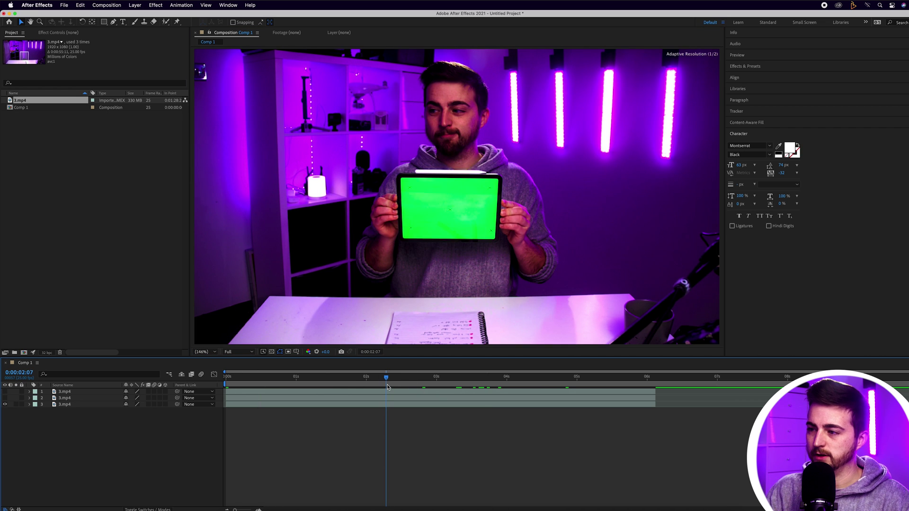
left_click(5, 398)
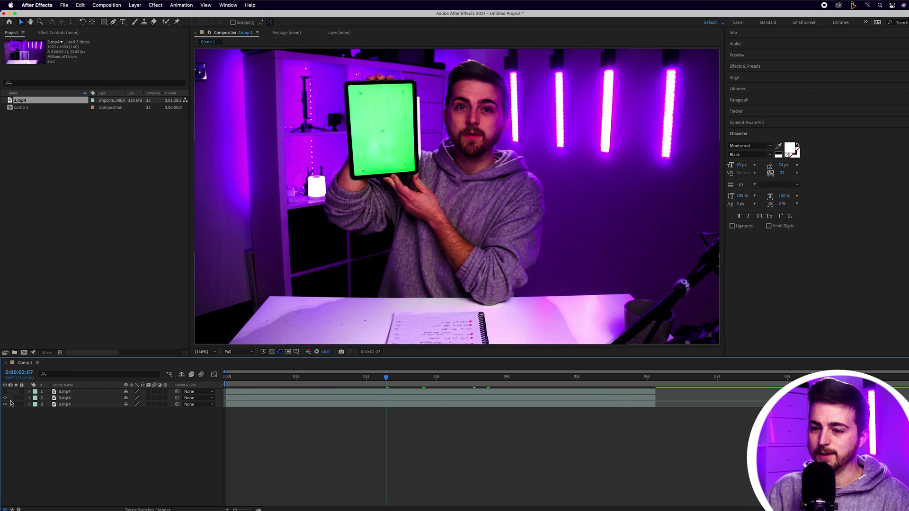
left_click(5, 397)
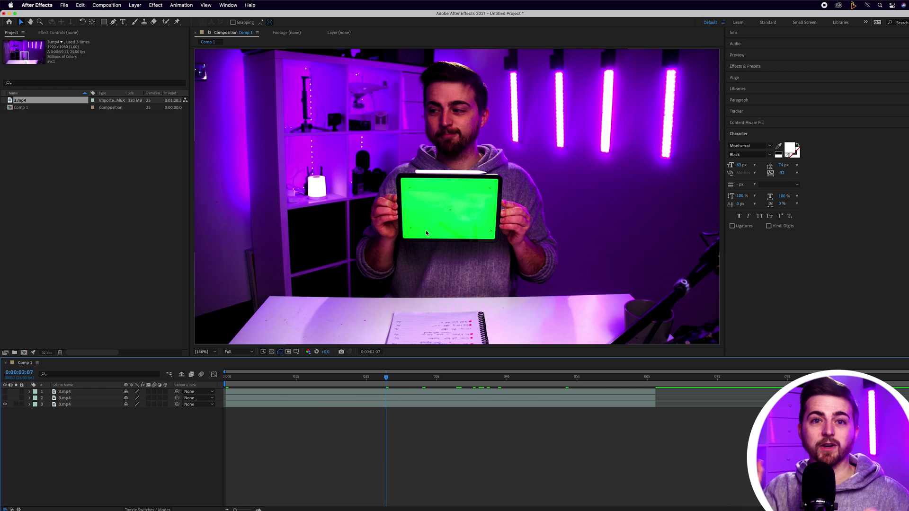
left_click(4, 398)
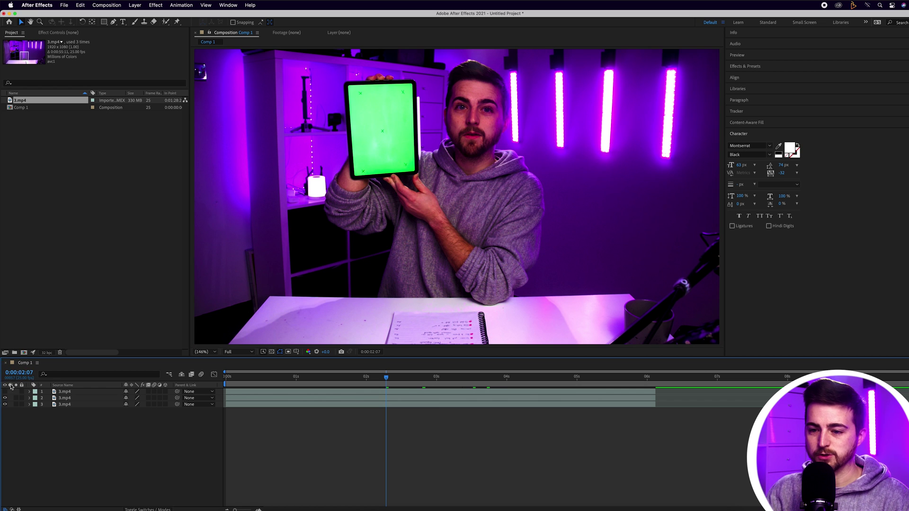
left_click(7, 391)
left_click(5, 398)
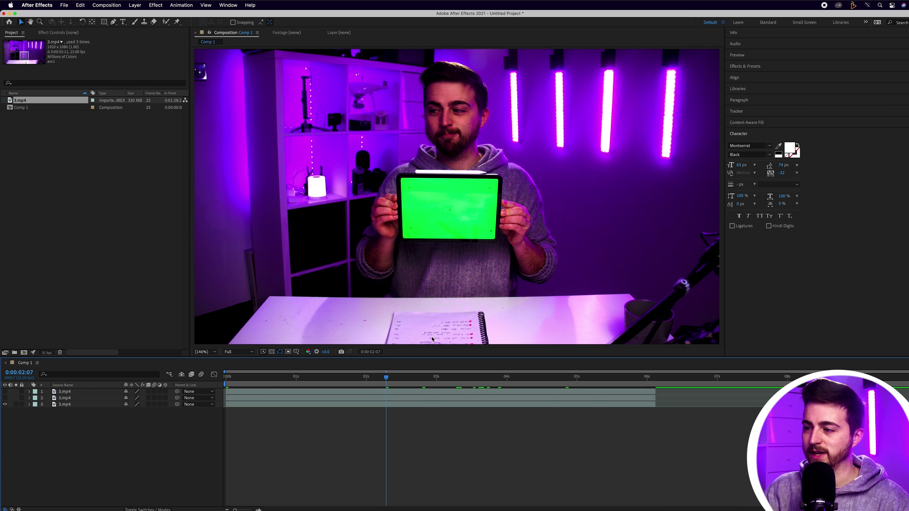
- Apply Keylight (1.2) to the bottom 3.mp4 layer and sample the tablet's green as its Screen Colour
left_click(59, 405)
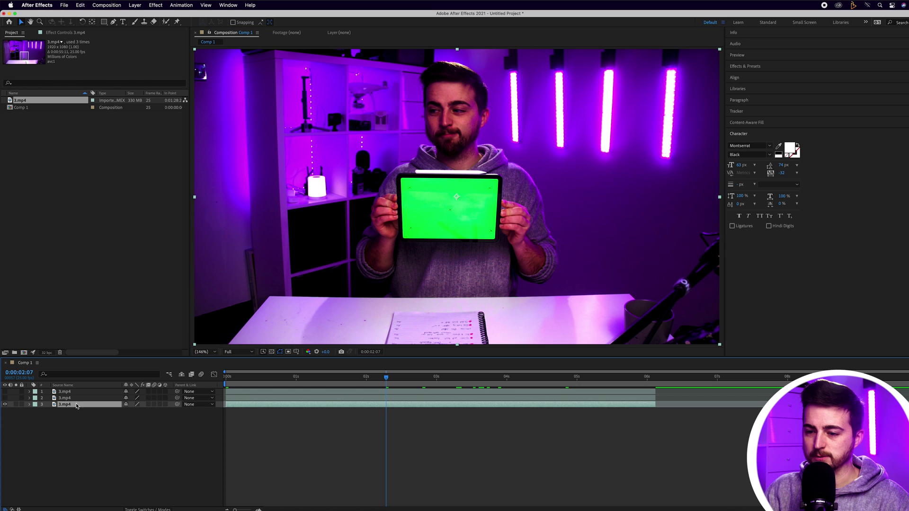
left_click(742, 69)
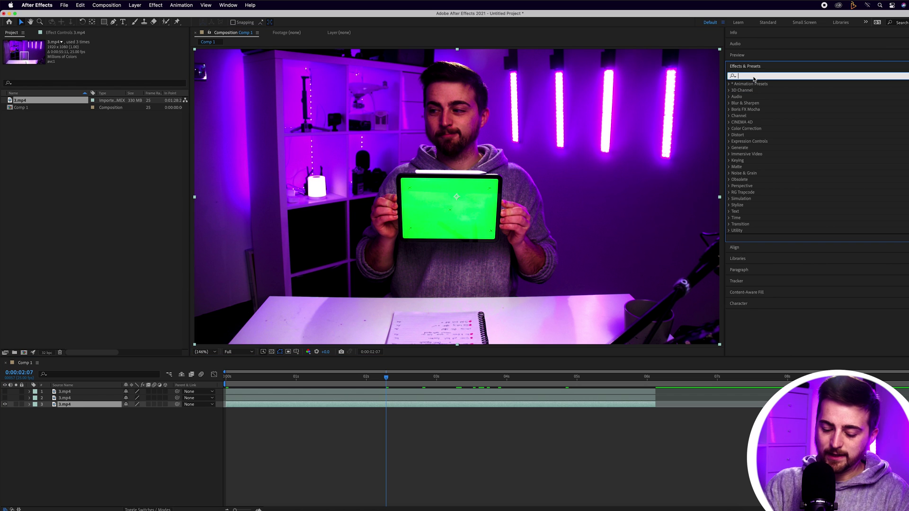
type("keylight")
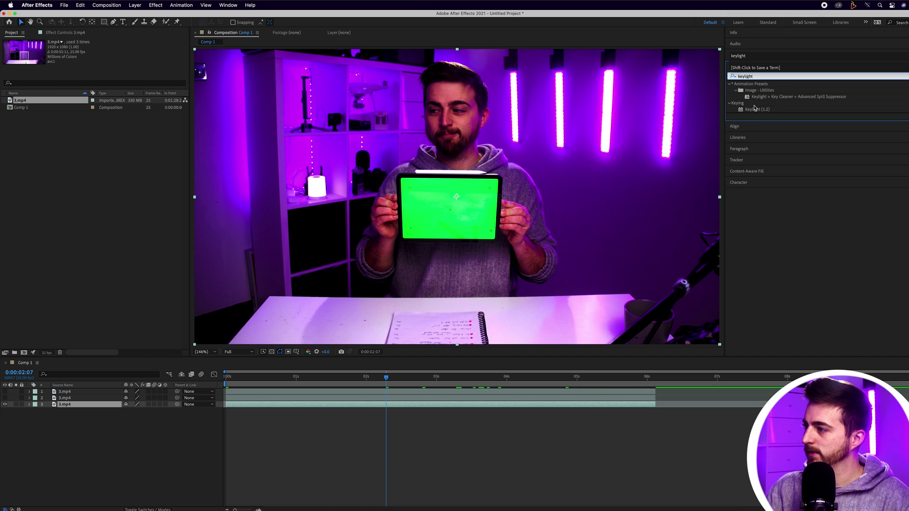
left_click(756, 110)
left_click_drag(759, 112, 120, 404)
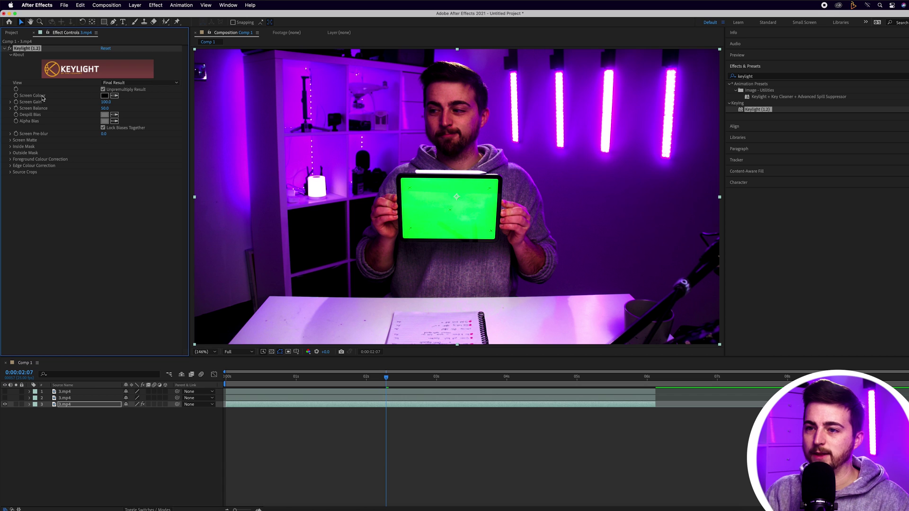
left_click(116, 97)
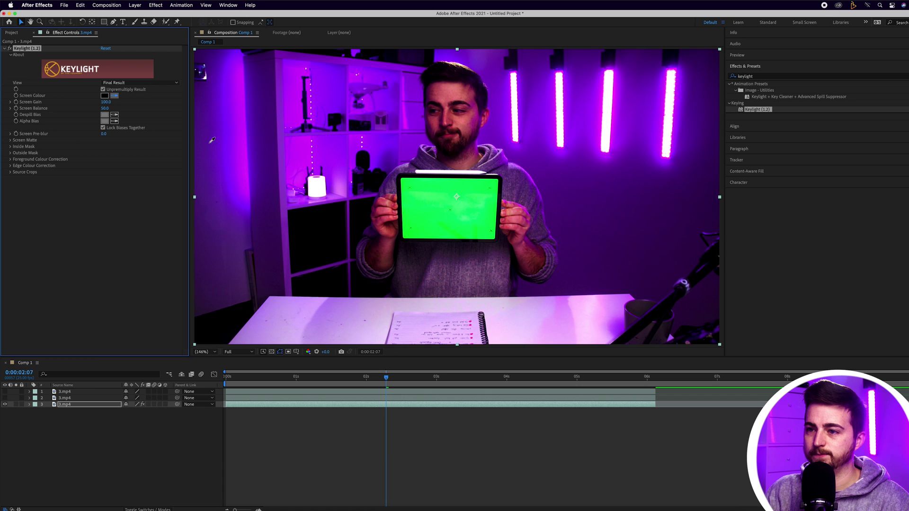
left_click(447, 204)
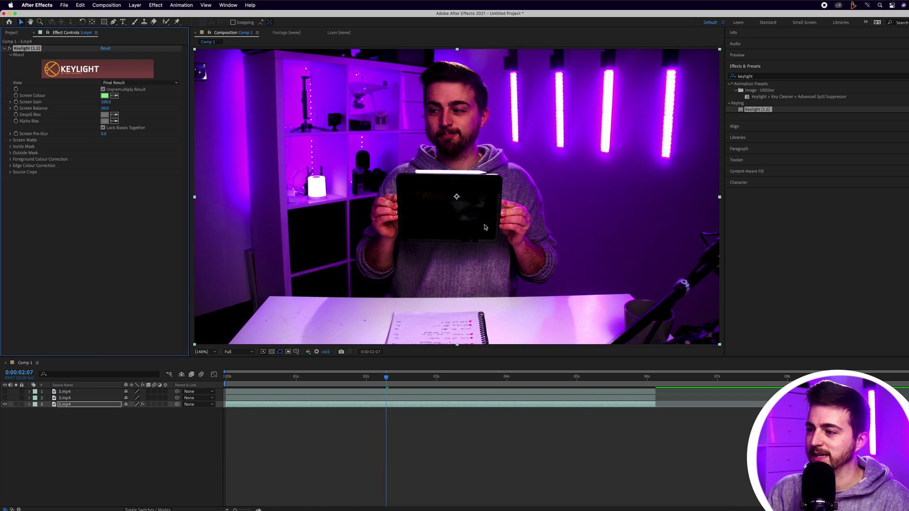
- Show the key in Status view and raise Screen Gain to about 110 and Screen Balance to about 69
left_click(118, 83)
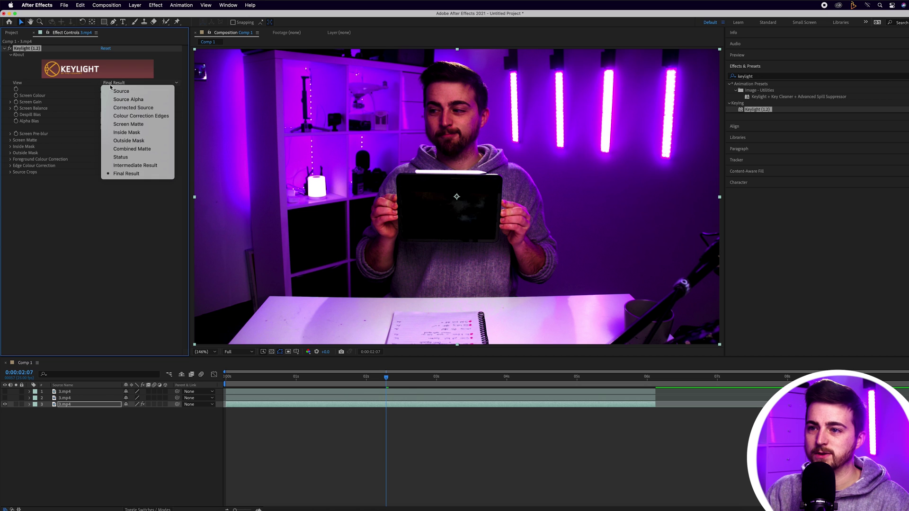
left_click(127, 157)
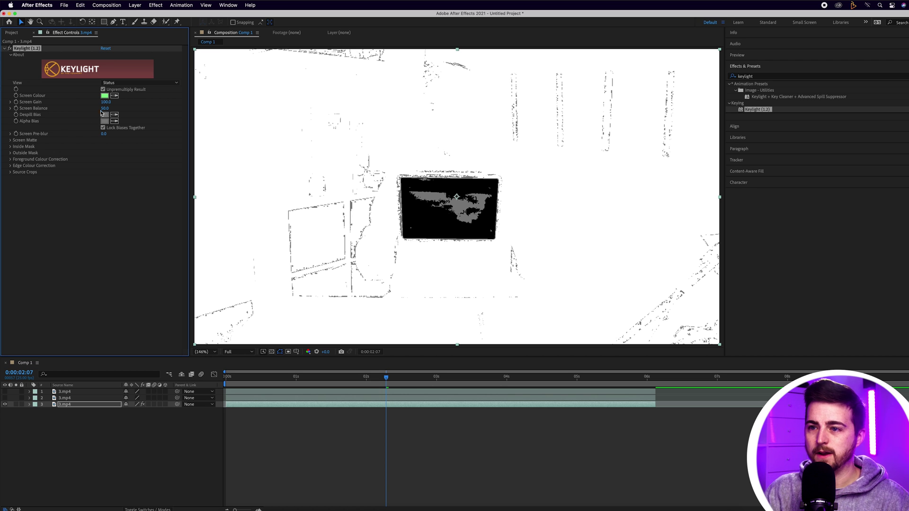
left_click_drag(105, 102, 113, 108)
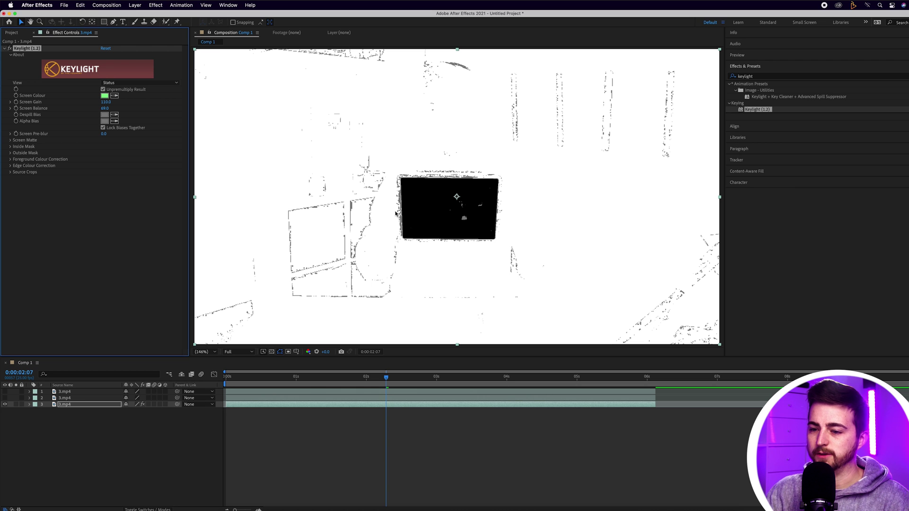
- Set the Screen Matte's Clip Black to 24 and Clip White to 67, and return the view to Final Result
left_click(10, 141)
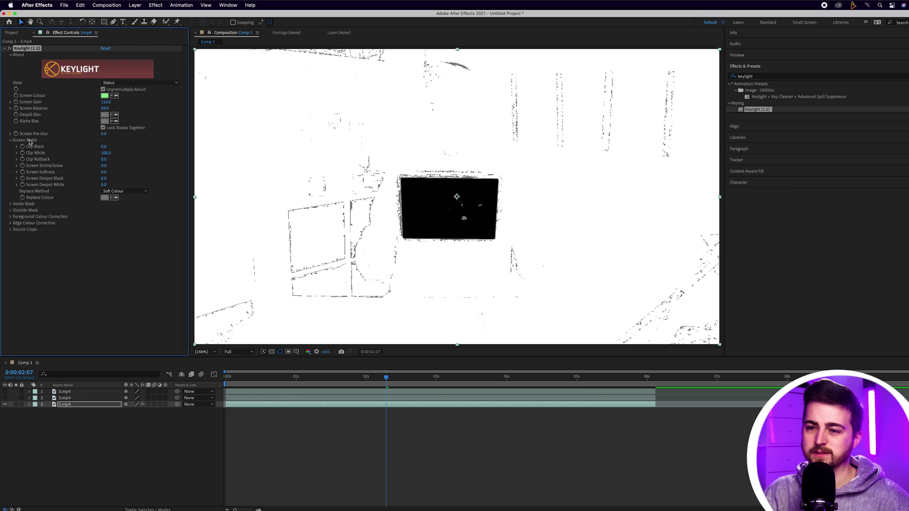
mouse_move(103, 146)
left_mouse_down()
mouse_move(113, 147)
mouse_move(94, 152)
left_mouse_up()
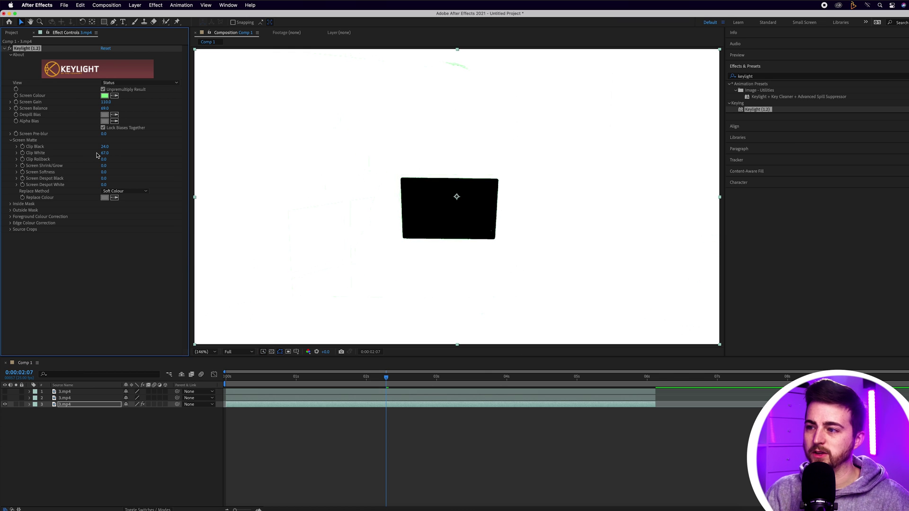
left_click(139, 83)
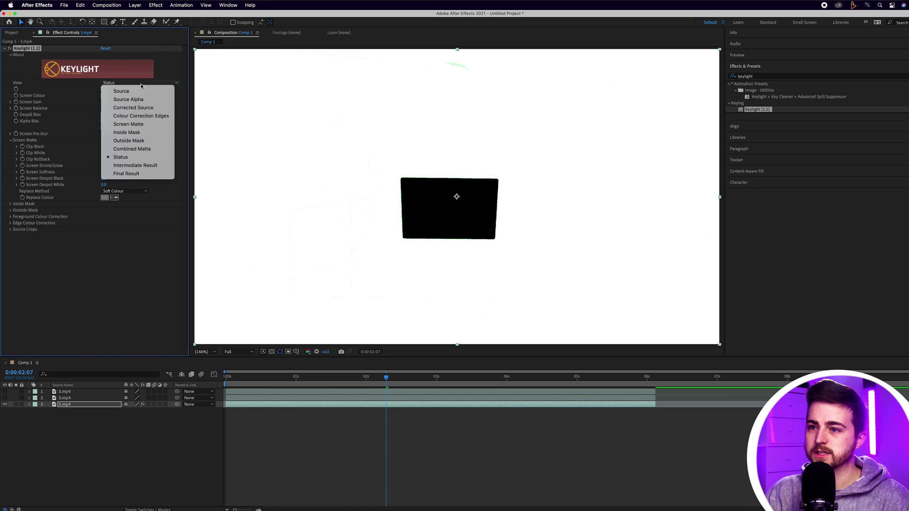
left_click(136, 173)
scroll(473, 229, "up", 4)
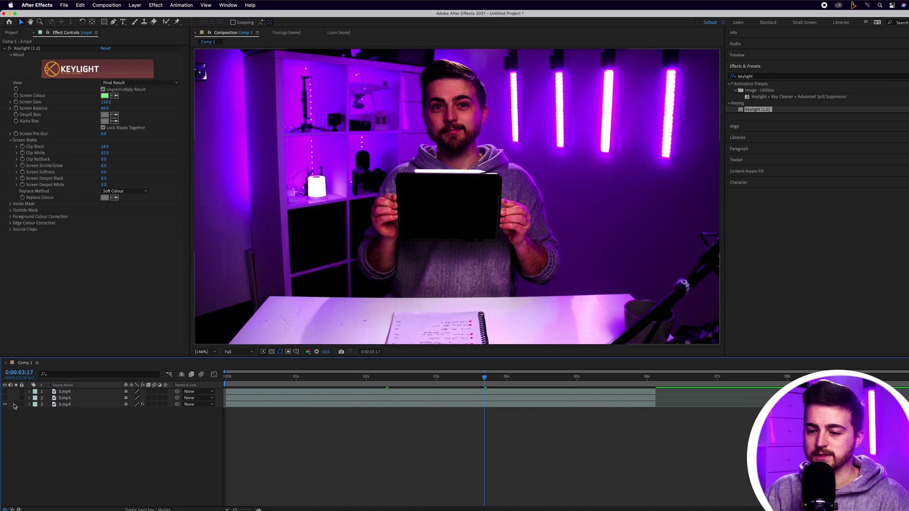
- Copy the Keylight effect from the bottom layer to the middle 3.mp4 layer, leaving only the middle layer visible
left_click(63, 405)
left_click(35, 48)
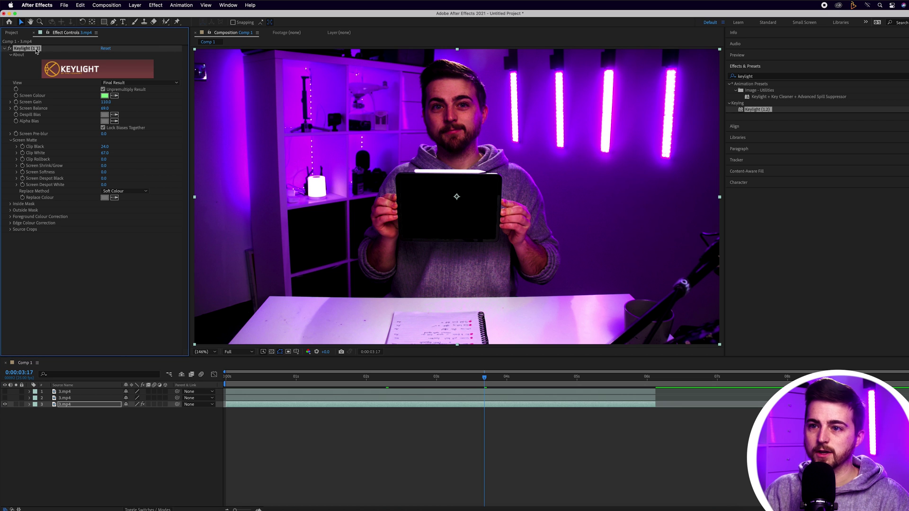
left_click(5, 397)
left_click(5, 404)
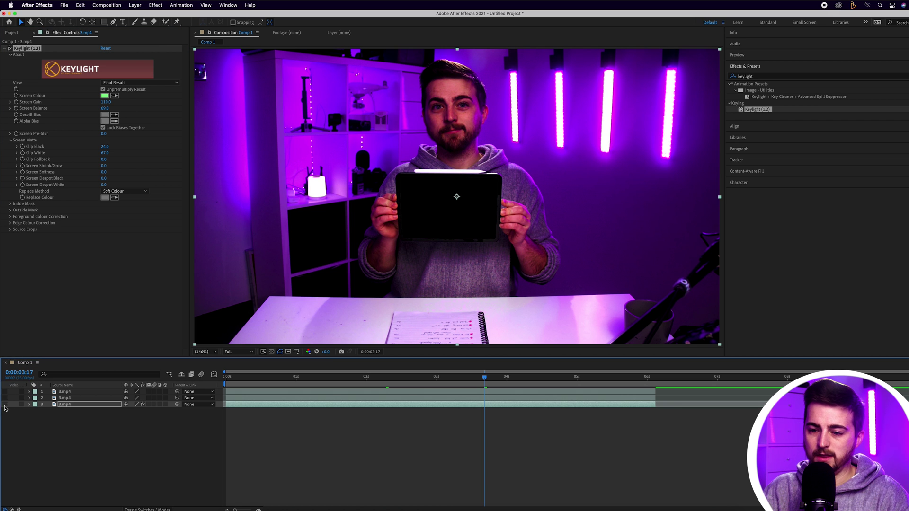
left_click(67, 398)
key("super+v")
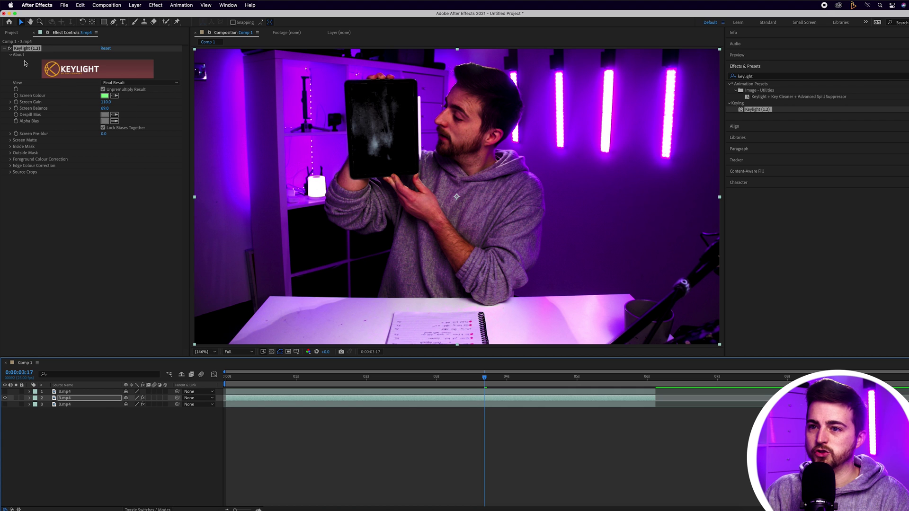
- Resample the middle layer's Screen Colour from its unkeyed green tablet and check the matte in Status view before restoring Final Result
left_click(10, 49)
left_click(114, 96)
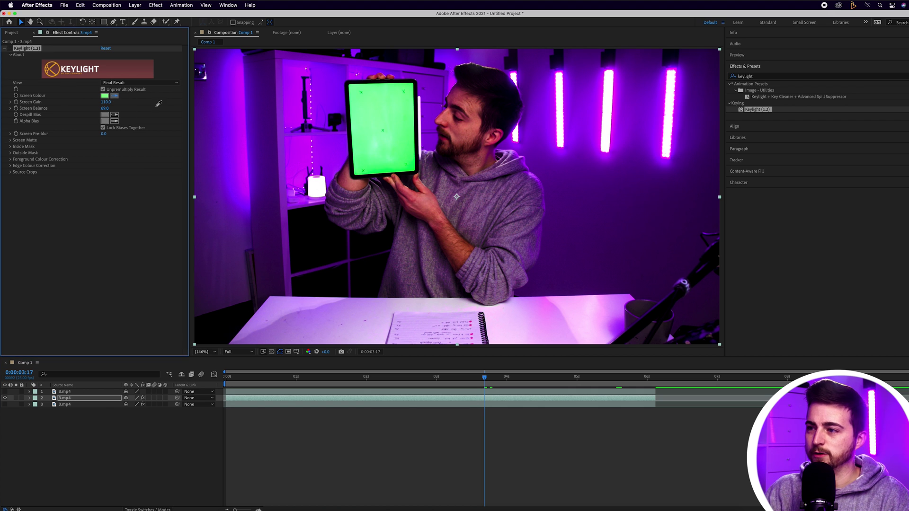
left_click(10, 49)
left_click(135, 82)
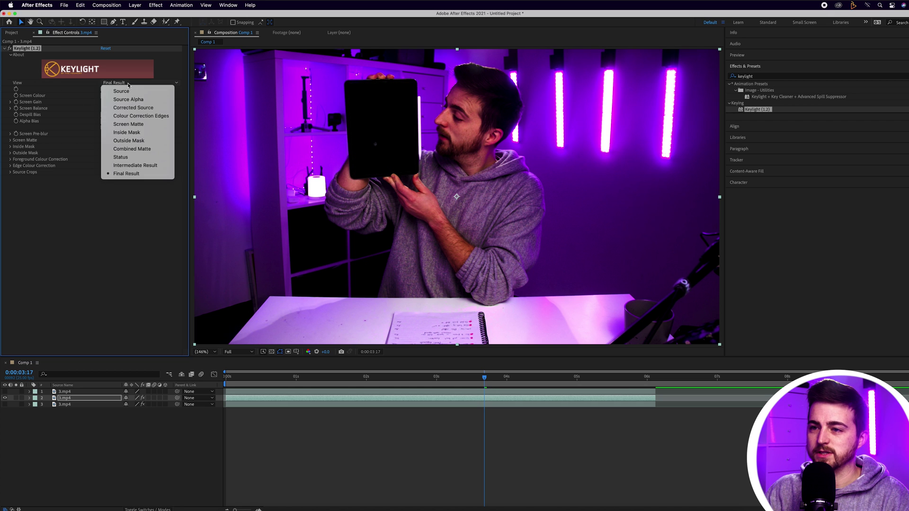
left_click(127, 159)
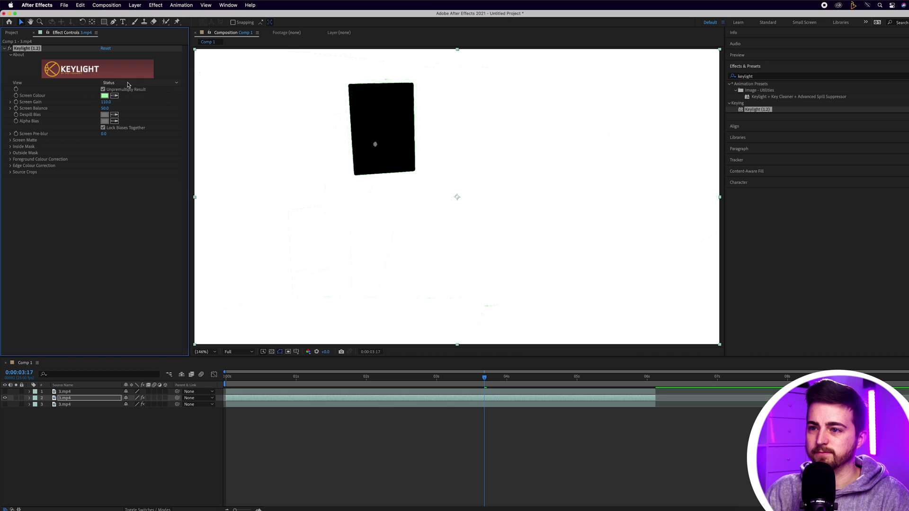
left_click(139, 84)
left_click(126, 173)
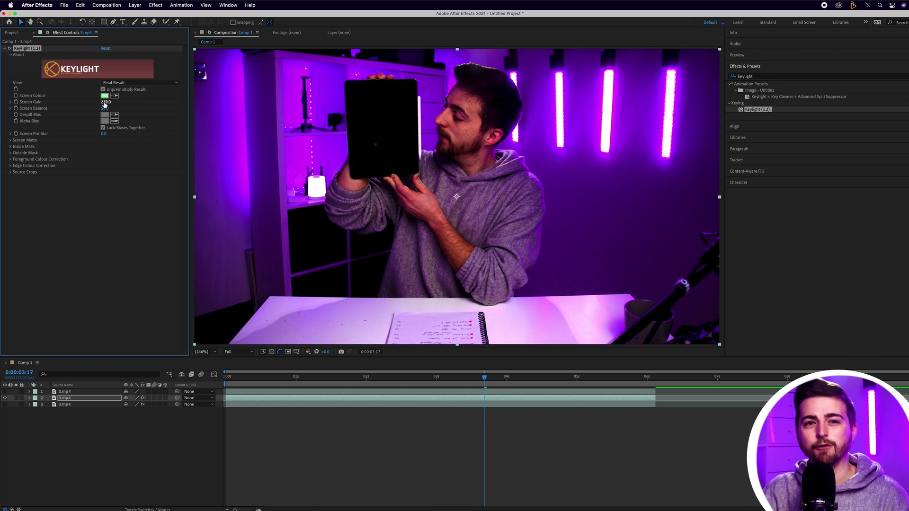
- Hide the middle layer, show the top 3.mp4 layer and paste the copied Keylight effect onto it
left_click(6, 398)
left_click(4, 392)
left_click(60, 392)
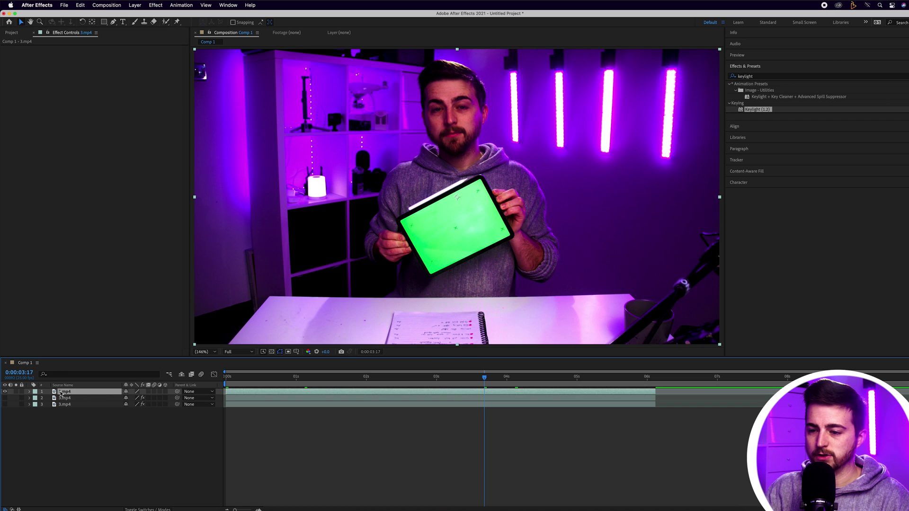
key("super+v")
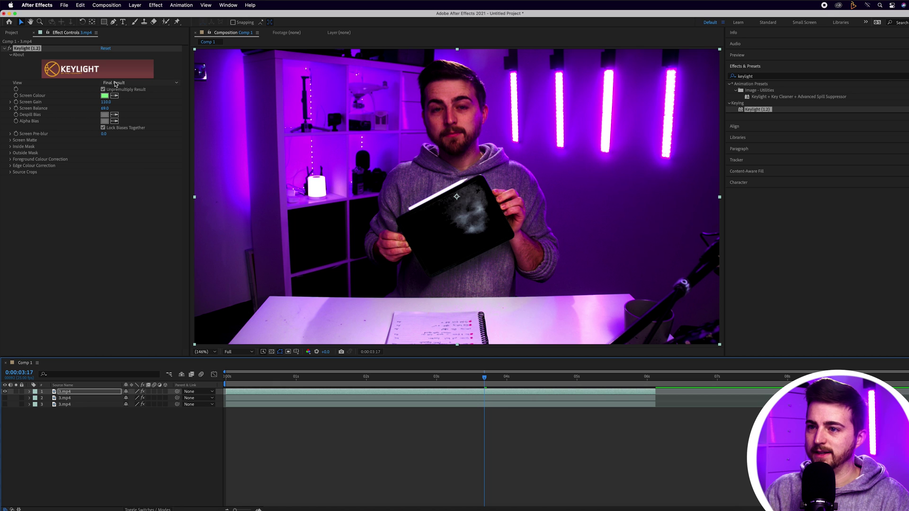
- Resample the top layer's Screen Colour from its unkeyed green tablet, re-enable Keylight, and check the matte in Status view before restoring Final Result
left_click(9, 48)
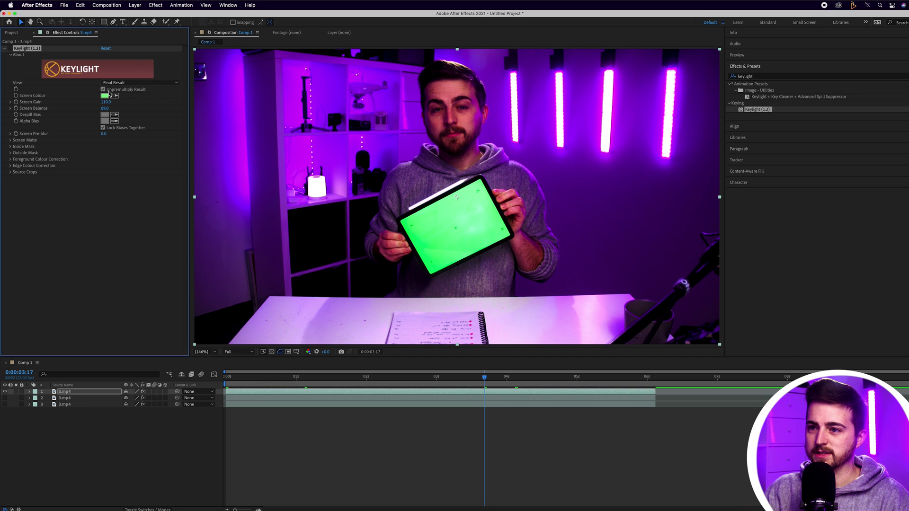
left_click(114, 96)
left_click(465, 219)
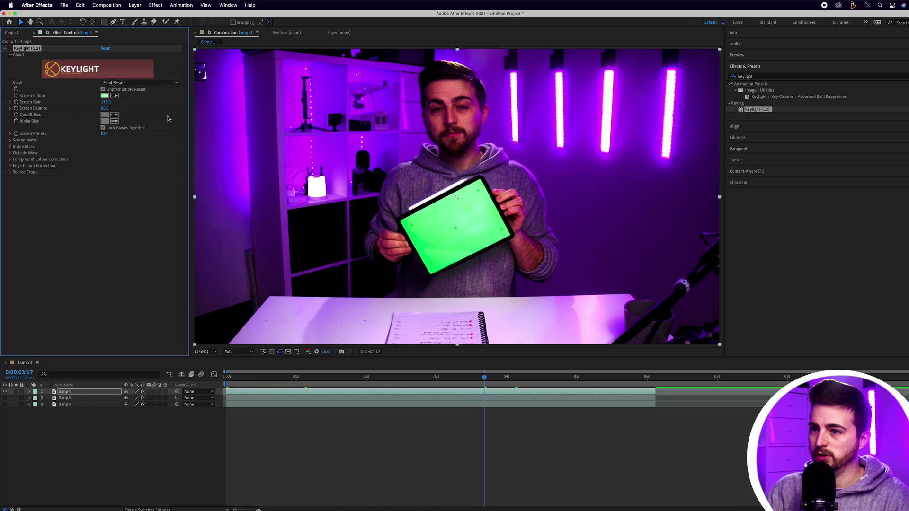
left_click(9, 48)
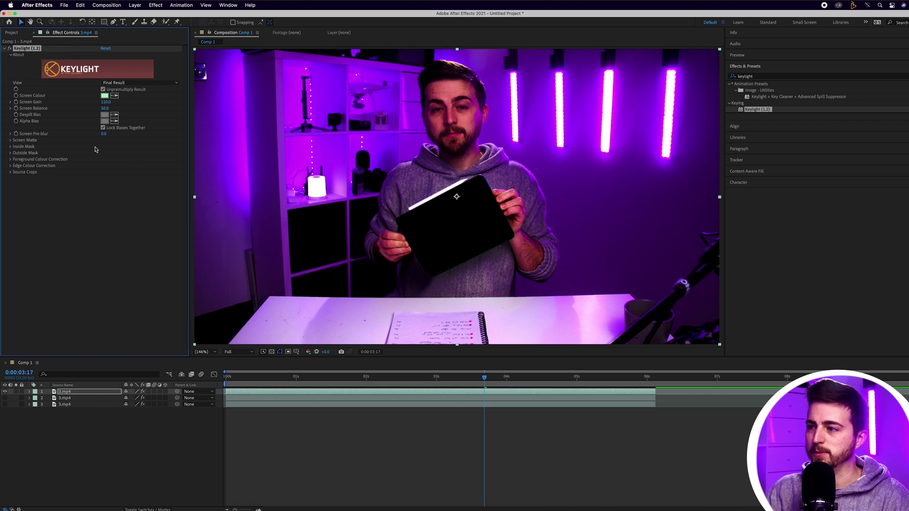
left_click(129, 82)
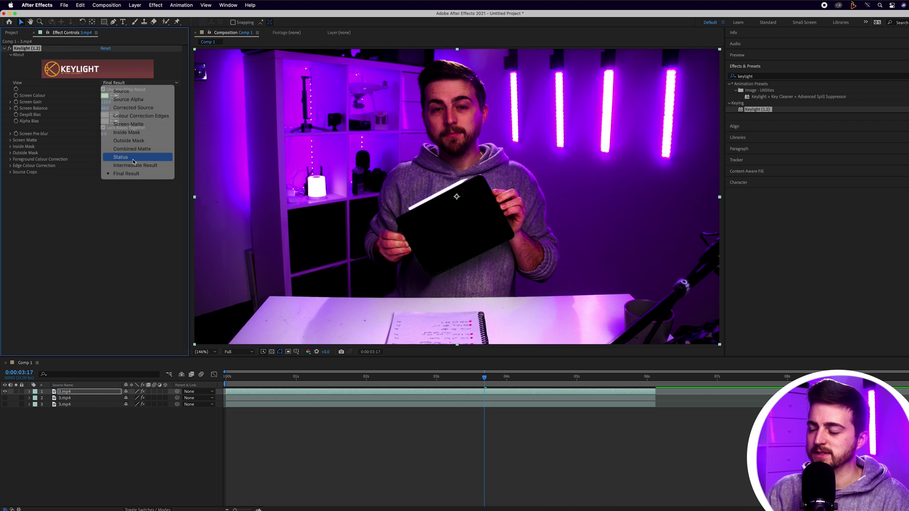
left_click(135, 158)
left_click(143, 83)
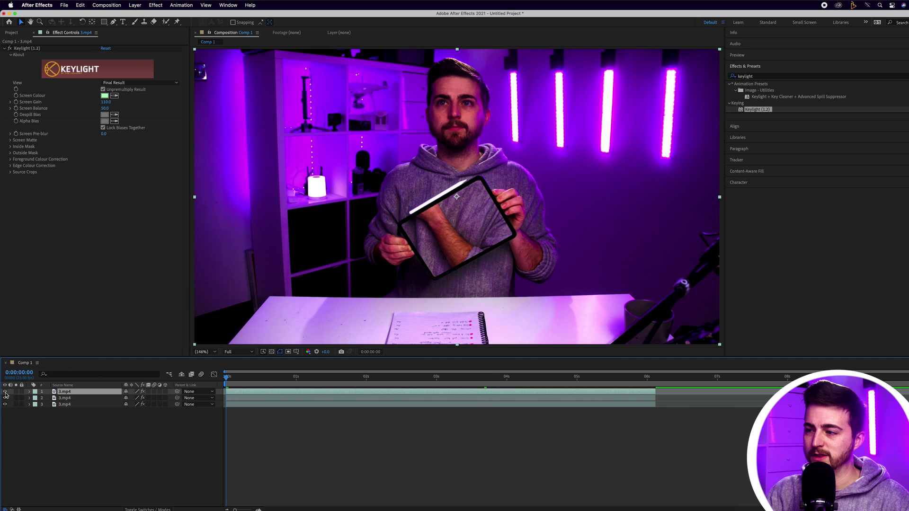
- Hide the top and middle 3.mp4 layers in turn to view the keyed clips beneath, and show all three layers again
left_click(5, 392)
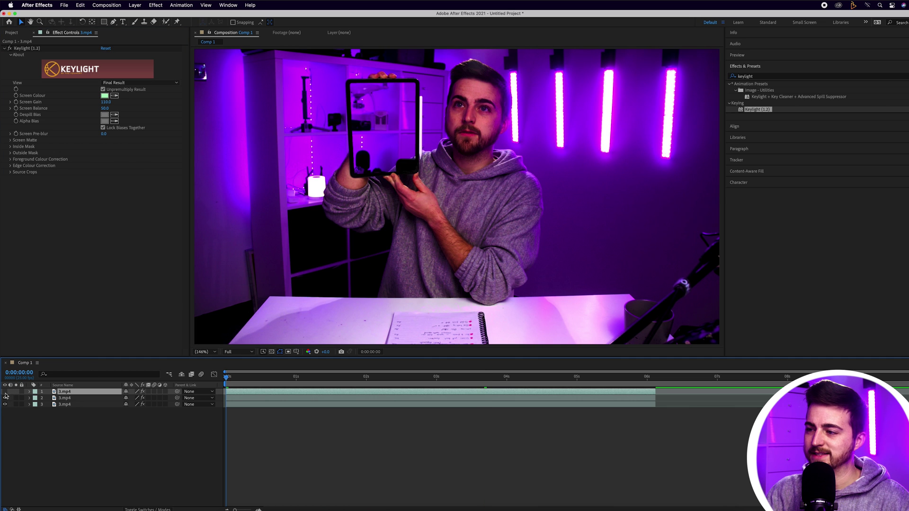
left_click(5, 399)
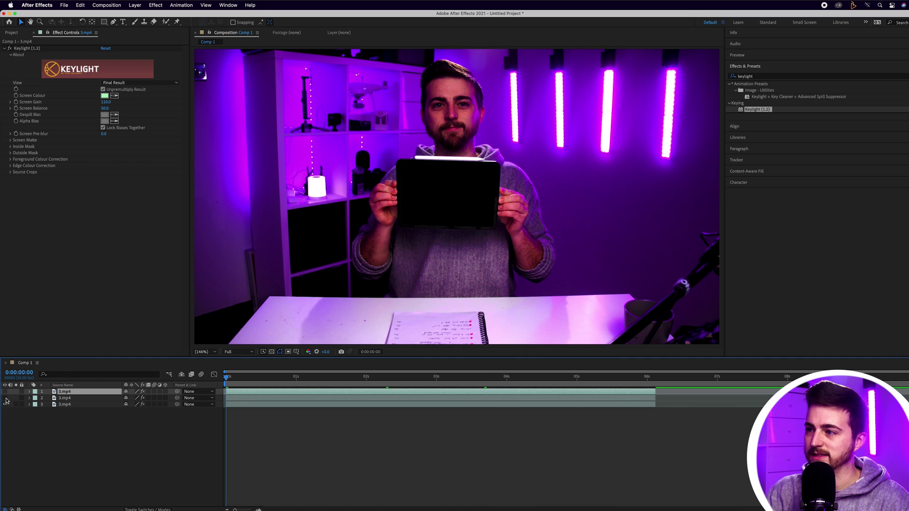
left_click_drag(5, 398, 5, 391)
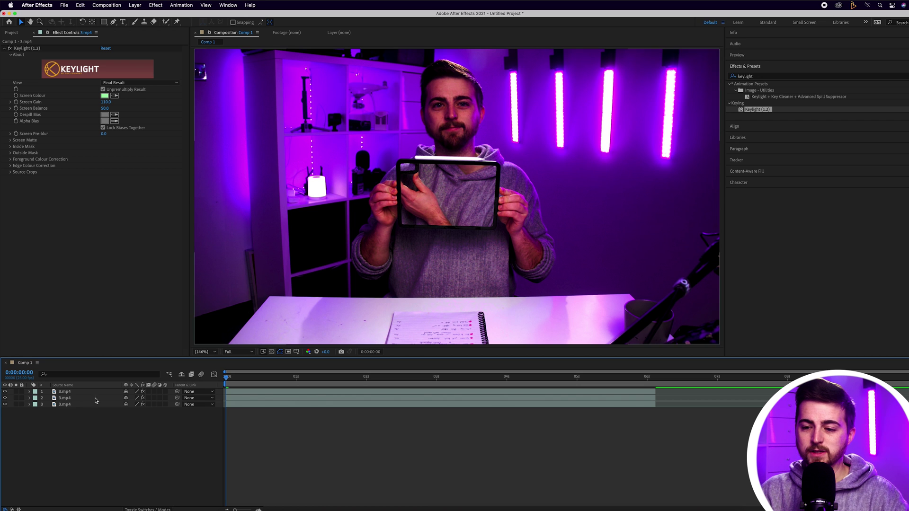
- Try enlarging the top 3.mp4 layer's Scale to about 125%, and restore it to 100%
left_click(66, 392)
left_click(29, 393)
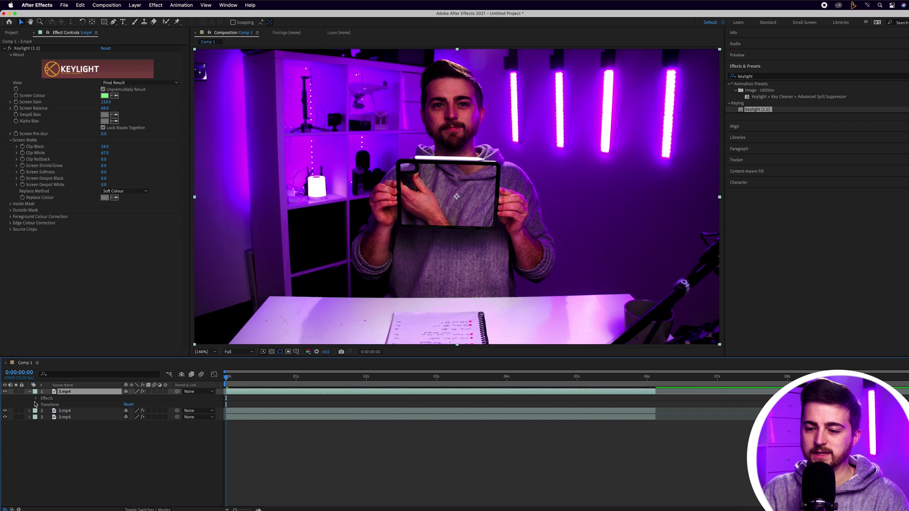
left_click(36, 405)
left_click_drag(134, 423, 348, 415)
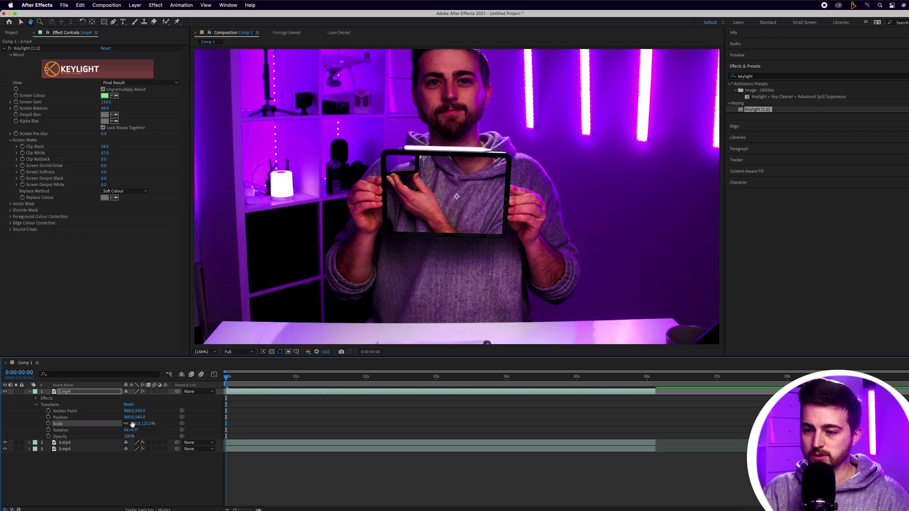
left_click(136, 424)
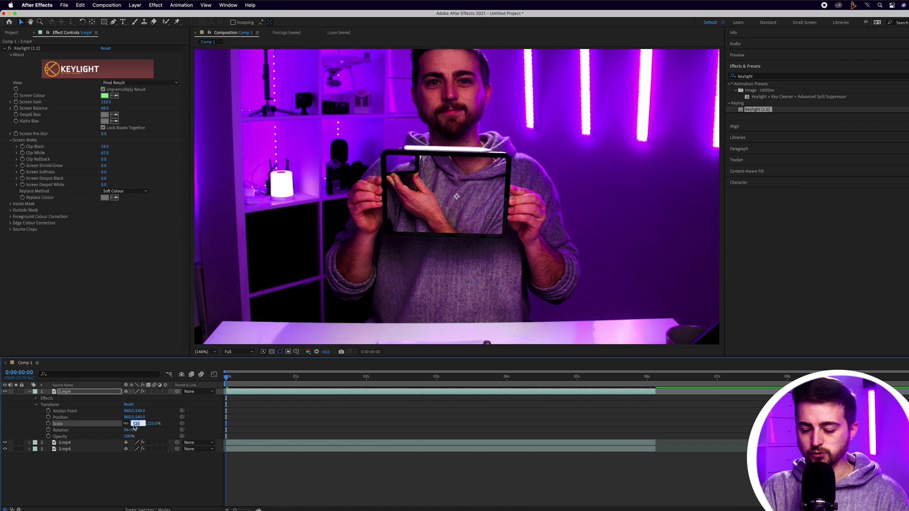
type("100")
key("Return")
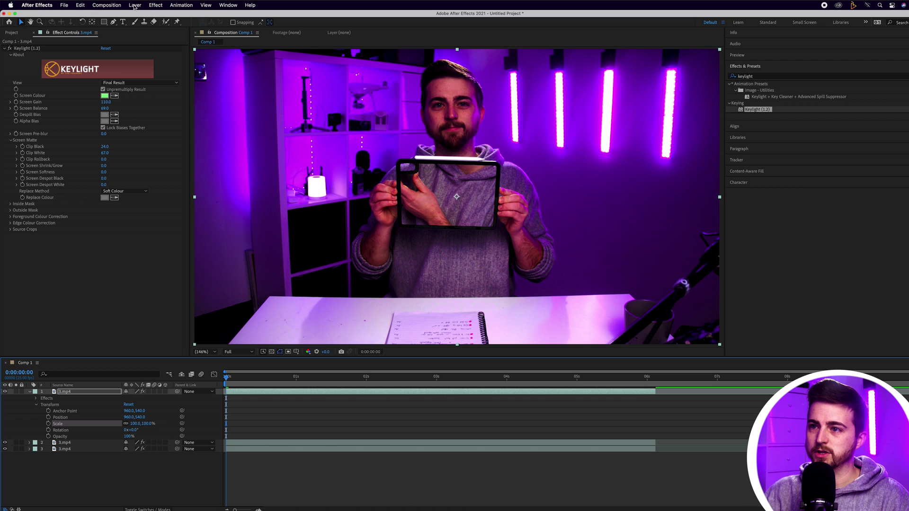
- Create a null object and parent all three 3.mp4 layers to it
left_click(136, 5)
mouse_move(146, 14)
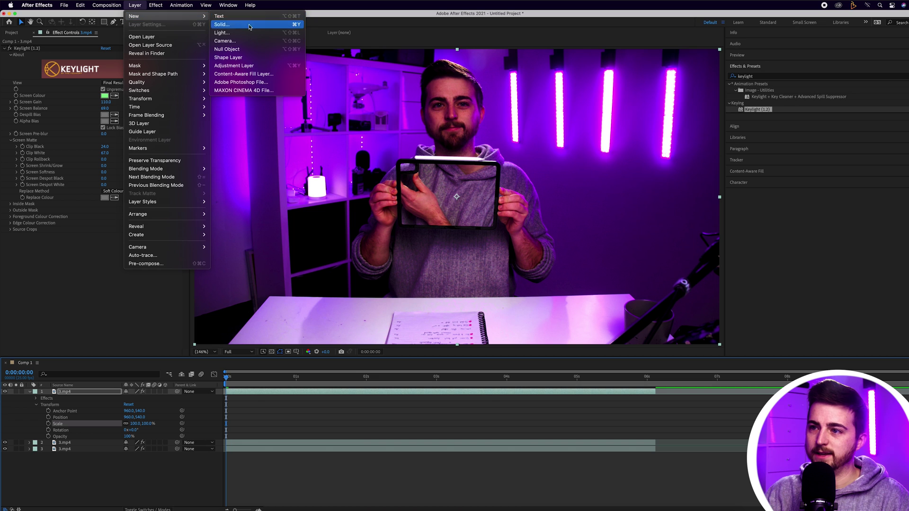
left_click(227, 50)
left_click_drag(155, 493, 82, 396)
left_click_drag(177, 398, 66, 392)
left_click_drag(246, 382, 125, 392)
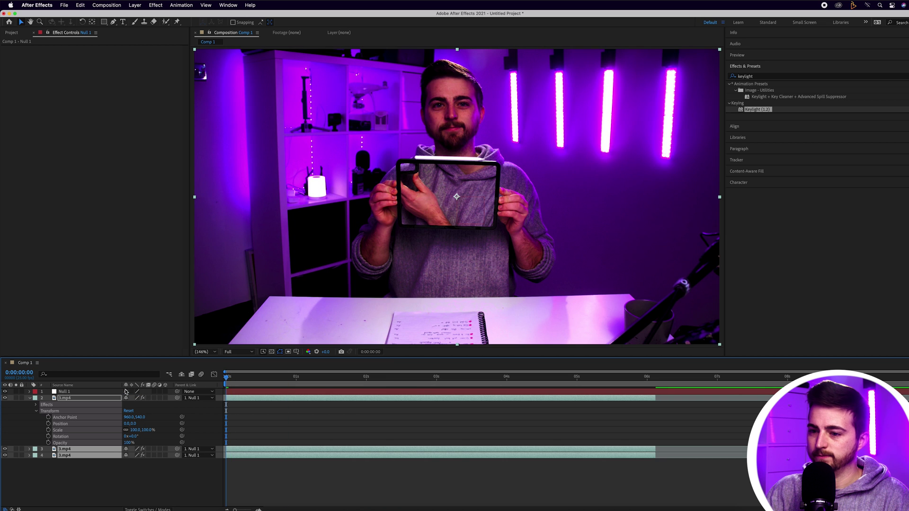
- Enable keyframing for the null's Position, Scale and Rotation at 0:00:00:00
left_click(30, 391)
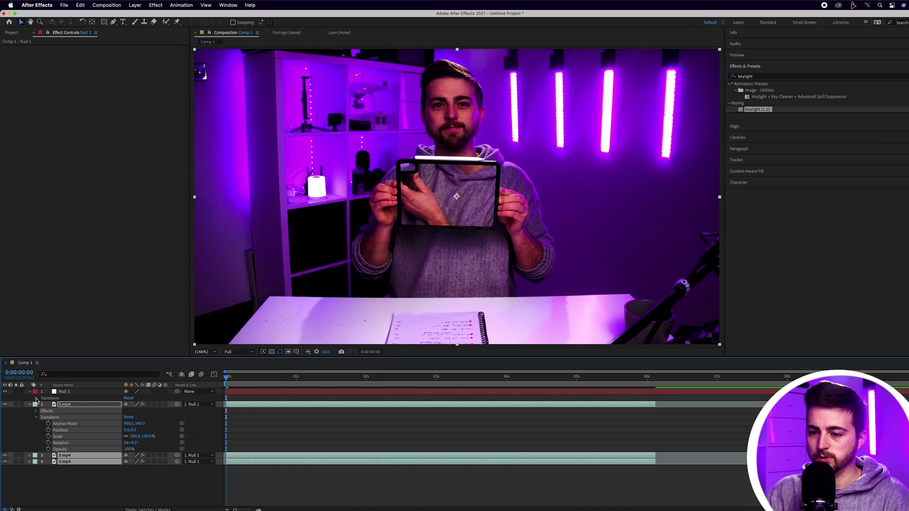
left_click(37, 399)
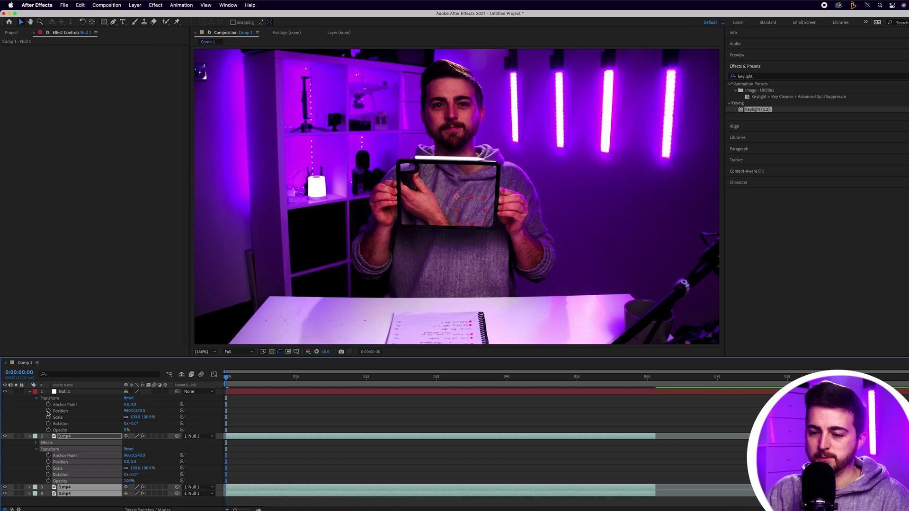
left_click(48, 411)
left_click(48, 417)
left_click(48, 424)
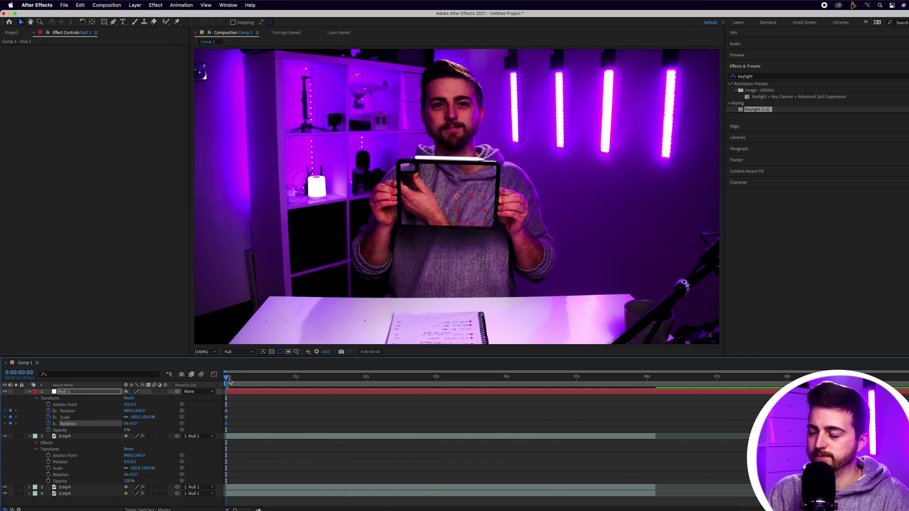
- Go to 0:00:05:23 and hide the top and middle 3.mp4 layers, leaving only the bottom clip visible
left_click_drag(227, 381, 621, 383)
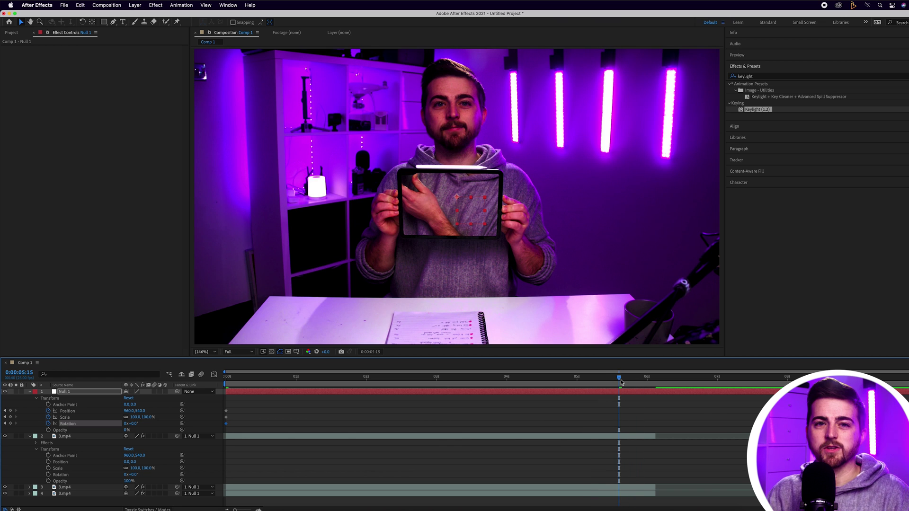
left_click(5, 436)
left_click(5, 487)
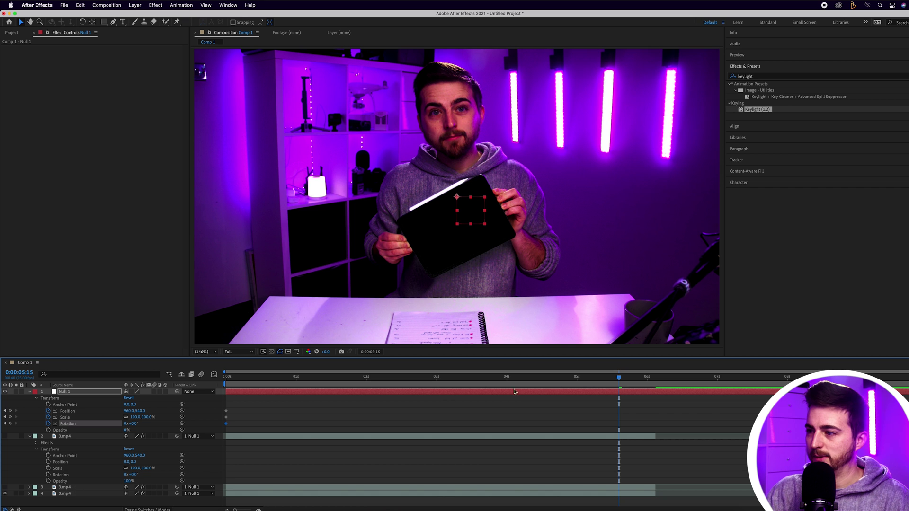
left_click_drag(612, 381, 643, 376)
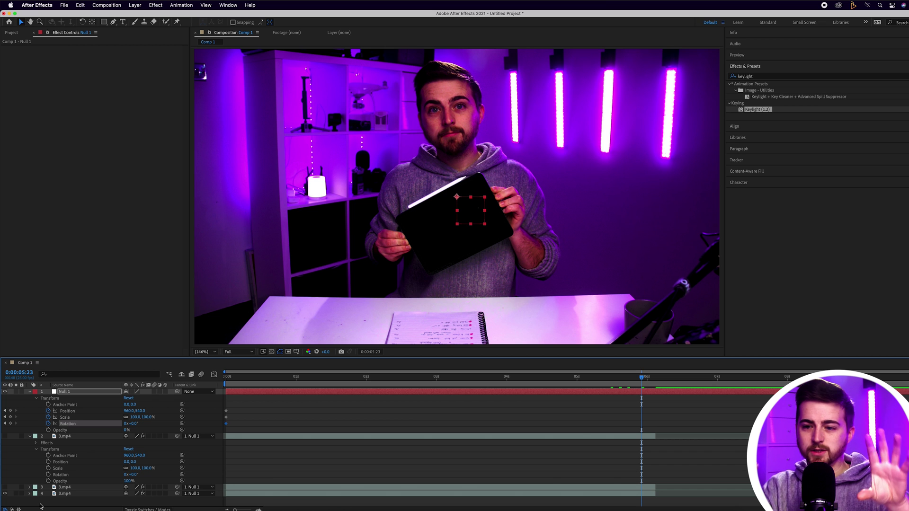
left_click_drag(6, 487, 5, 493)
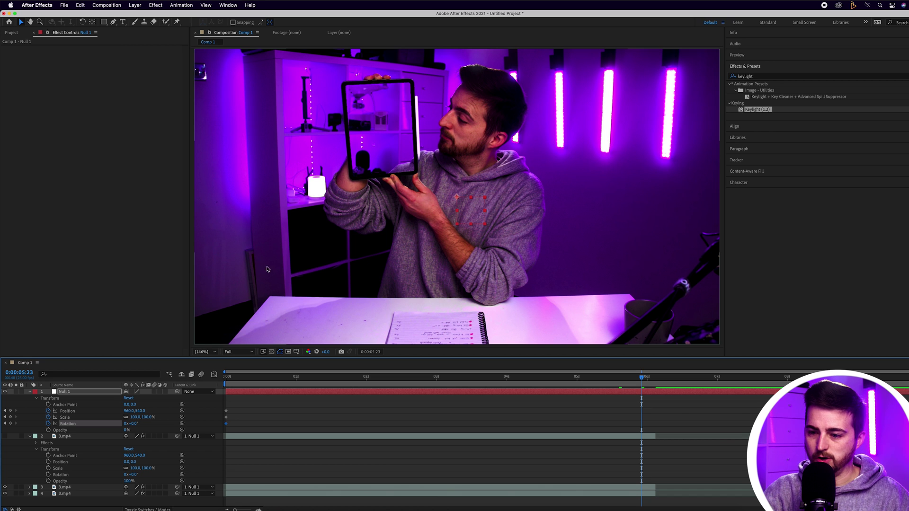
left_click(5, 487)
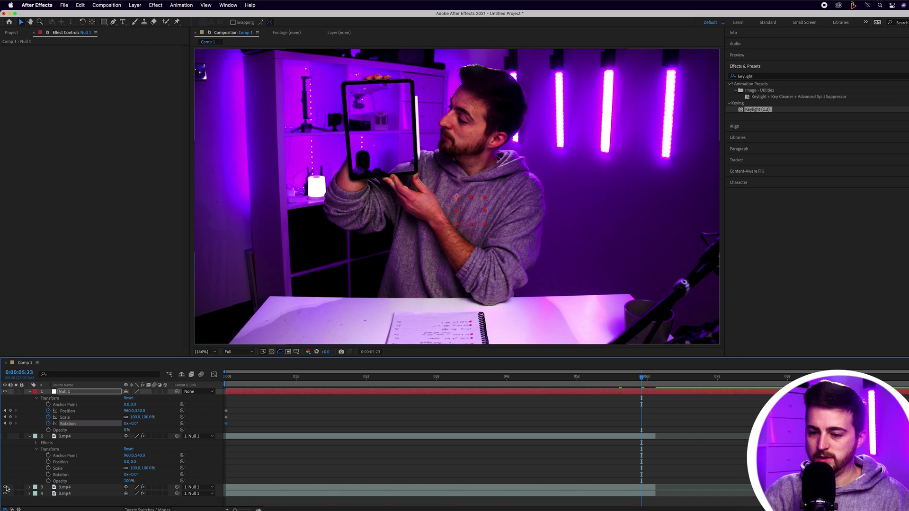
- Set the bottom 3.mp4 layer's Rotation to -180°
left_click(74, 495)
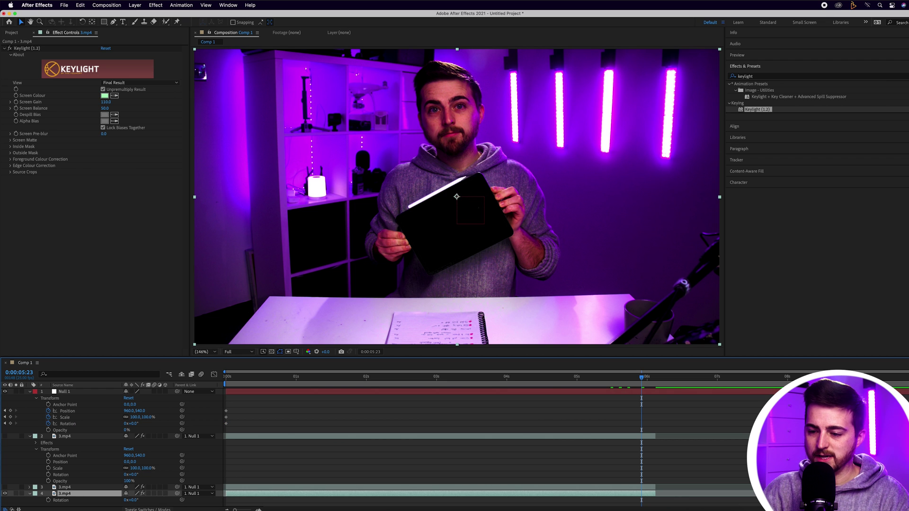
left_click_drag(134, 500, 129, 503)
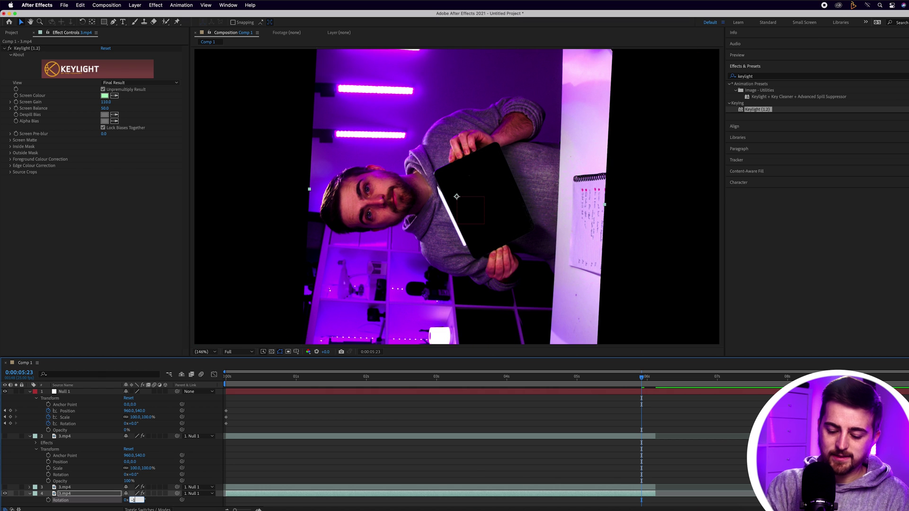
type("0")
key("Return")
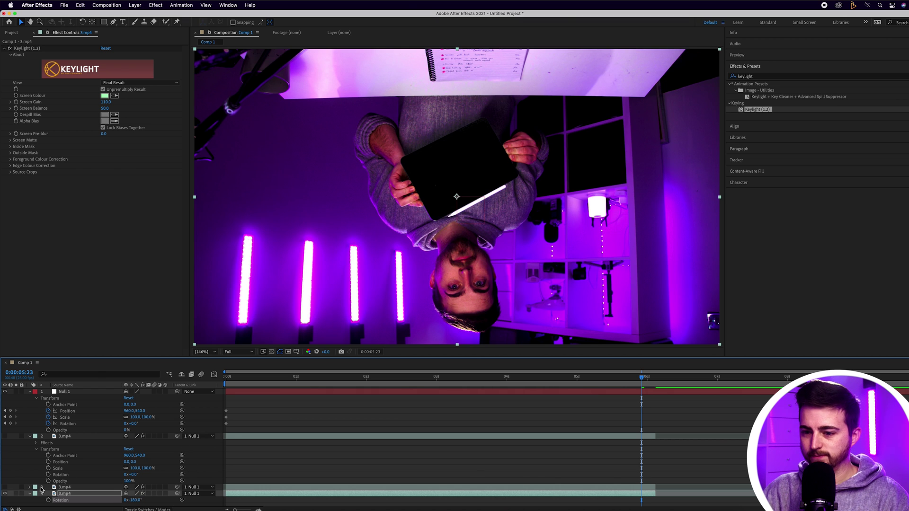
- Show the middle 3.mp4 layer and set its Rotation to -90°
left_click(5, 487)
left_click(68, 489)
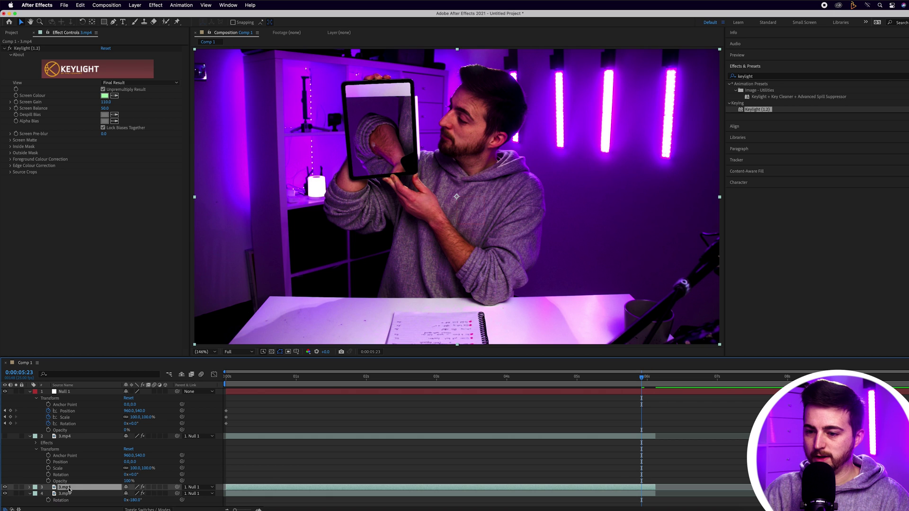
key("r")
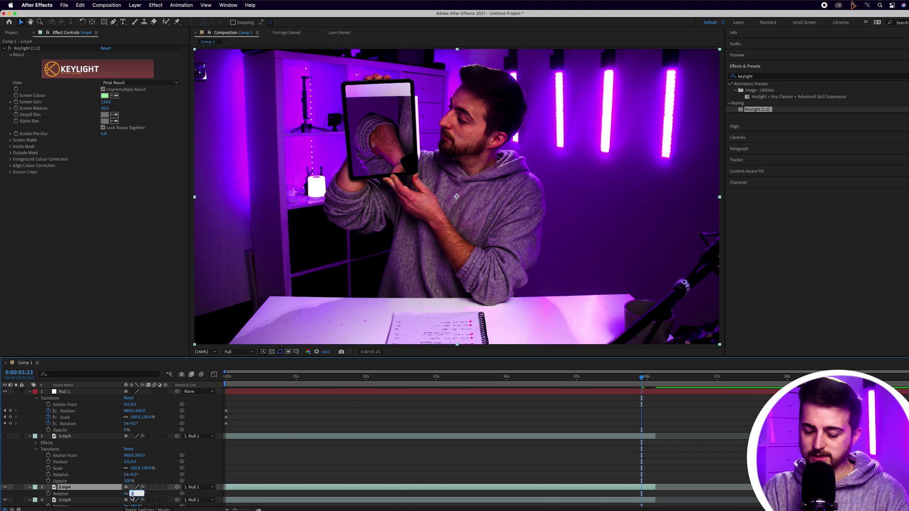
type("-90")
key("Return")
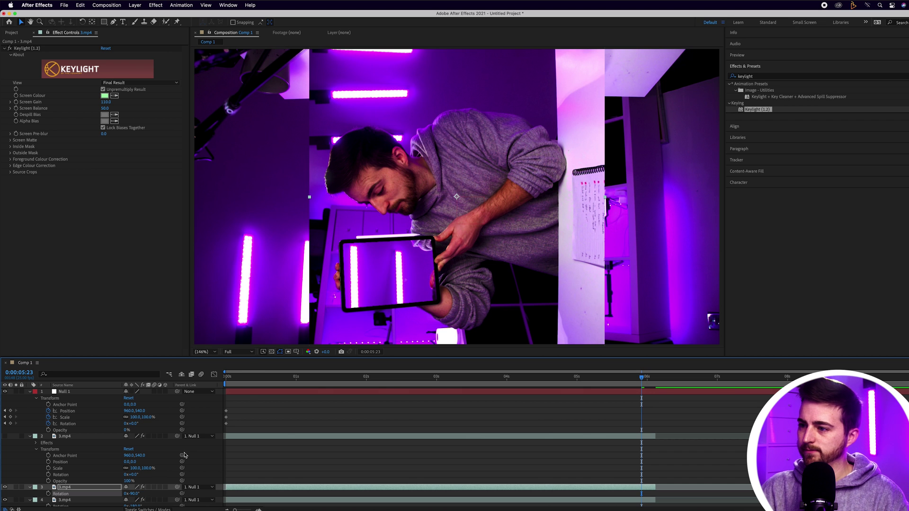
- Move the middle clip upward so its tablet sits over the bottom clip's tablet, and briefly show the top layer to check the fit
left_click_drag(411, 274, 422, 202)
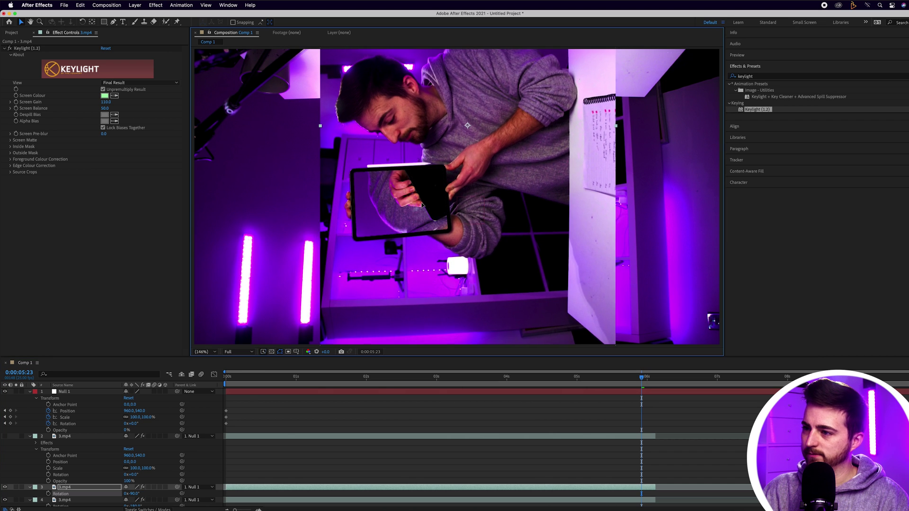
left_click(5, 436)
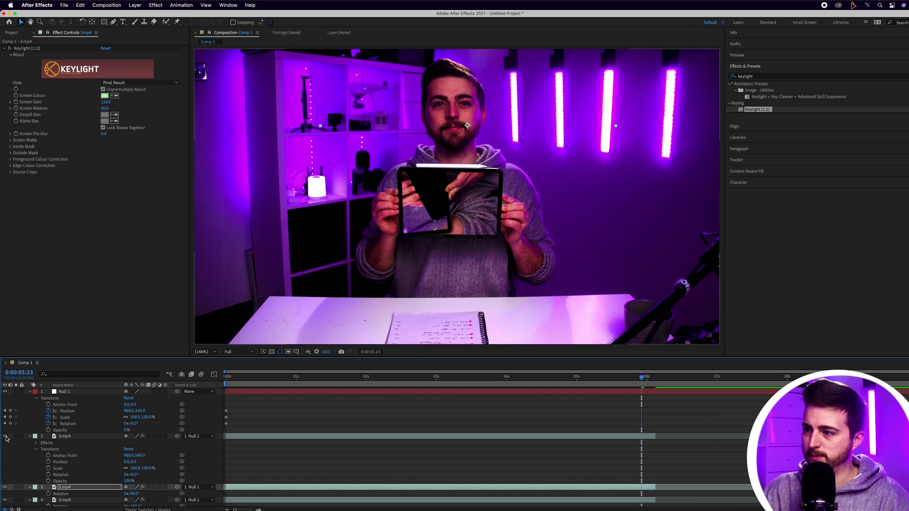
left_click(5, 436)
- Hide the middle clip and keyframe the null's Rotation at 180° at 0:00:05:19 so the bottom clip is upright
left_click_drag(231, 380, 545, 380)
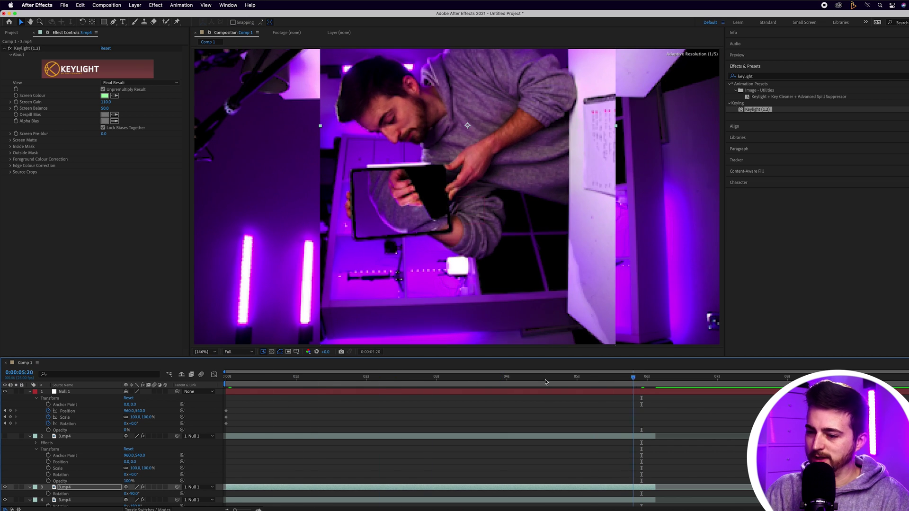
left_click(6, 487)
left_click_drag(632, 377, 631, 377)
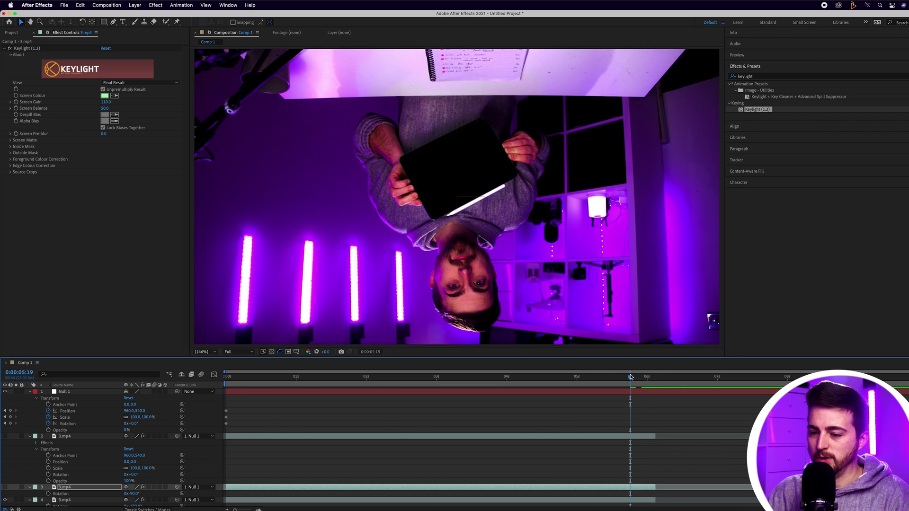
mouse_move(133, 425)
left_mouse_down()
mouse_move(170, 426)
mouse_move(138, 425)
left_mouse_up()
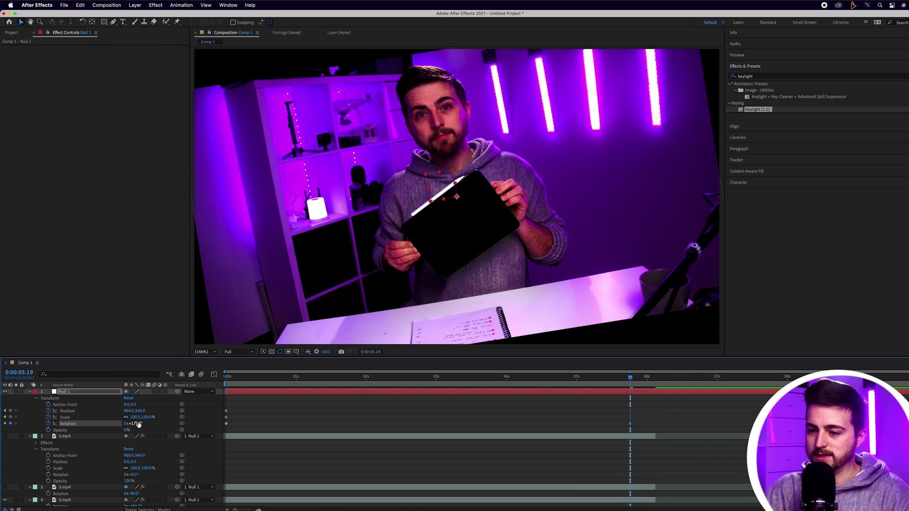
type("180")
key("Return")
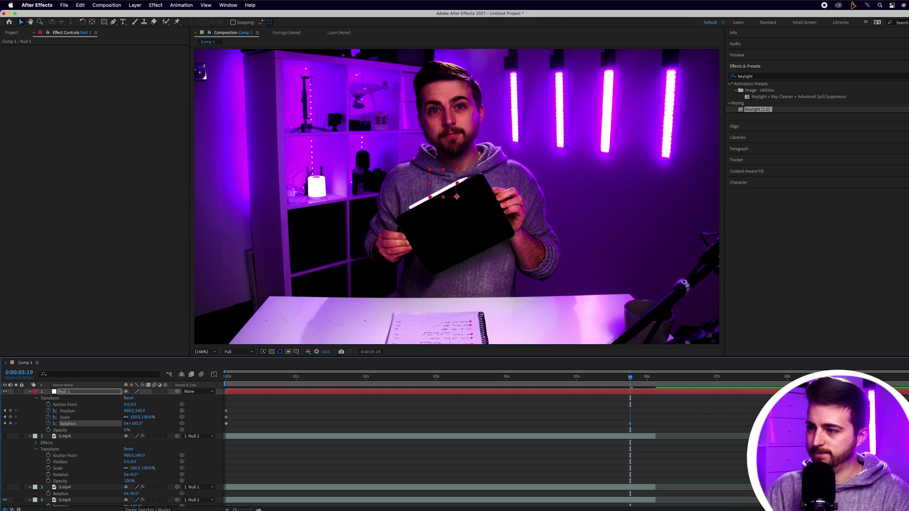
left_click_drag(611, 379, 668, 405)
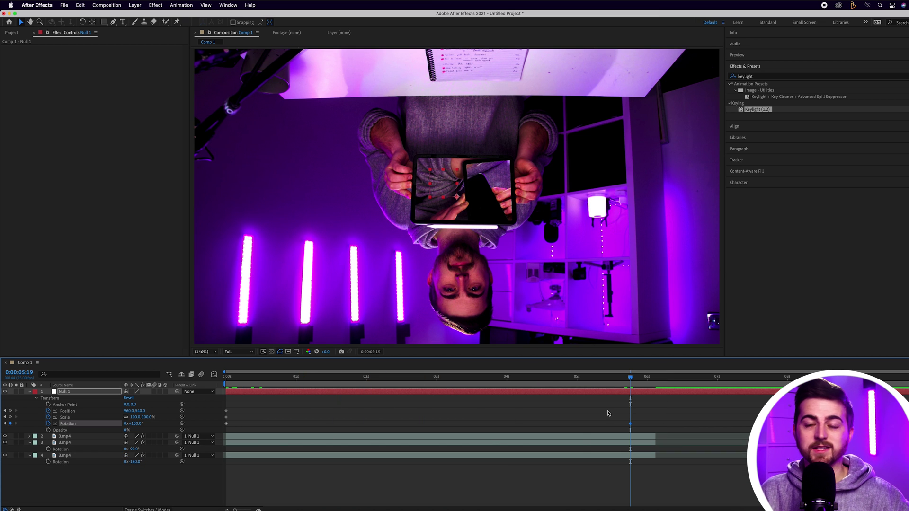
- Keyframe the null's Scale at 400% at 0:00:05:19 to zoom into the nested tablets
left_click_drag(136, 417, 249, 416)
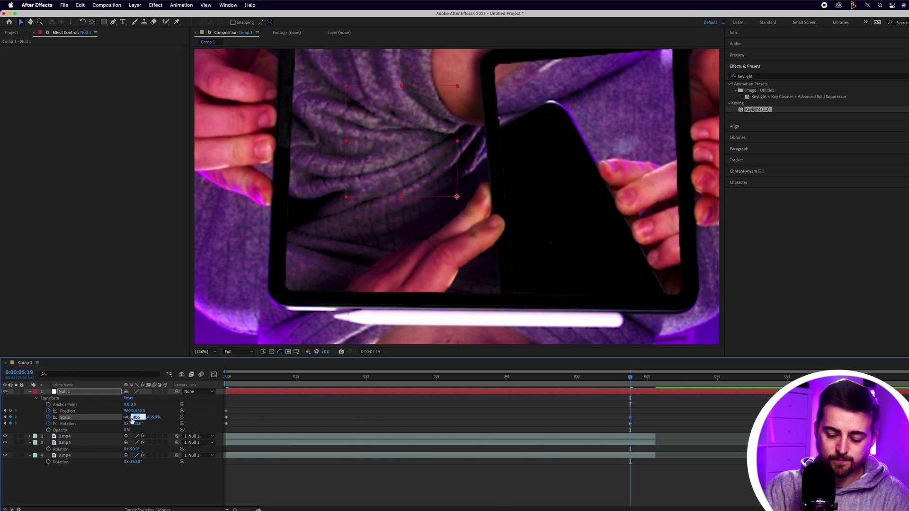
type("400")
key("Return")
- Hide the top and middle 3.mp4 layers and set the bottom 3.mp4 layer's Scale to 25% so it fills the frame
left_click(100, 456)
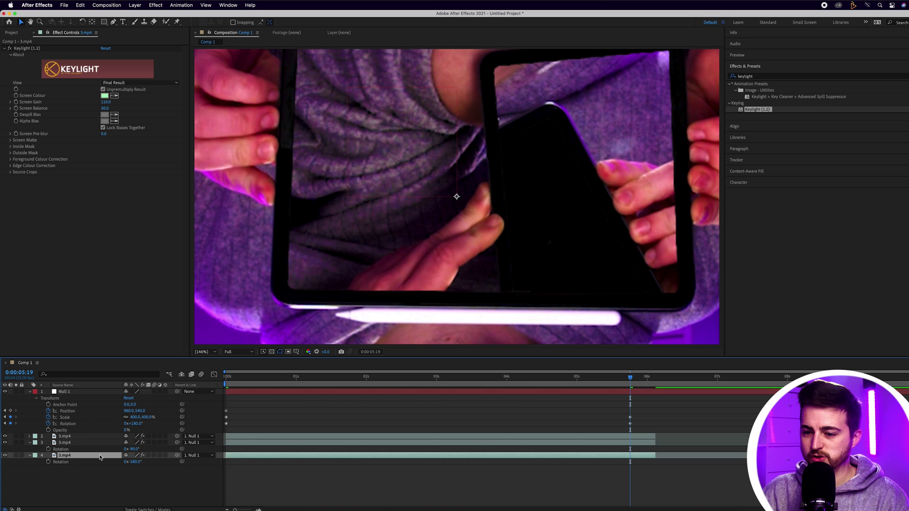
left_click(5, 443)
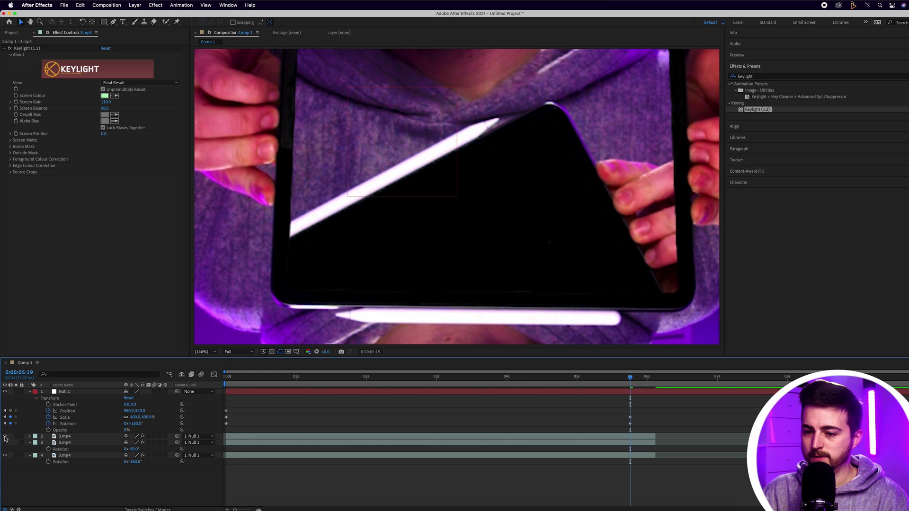
left_click(5, 436)
left_click(93, 458)
key("s")
left_click_drag(136, 461, 108, 465)
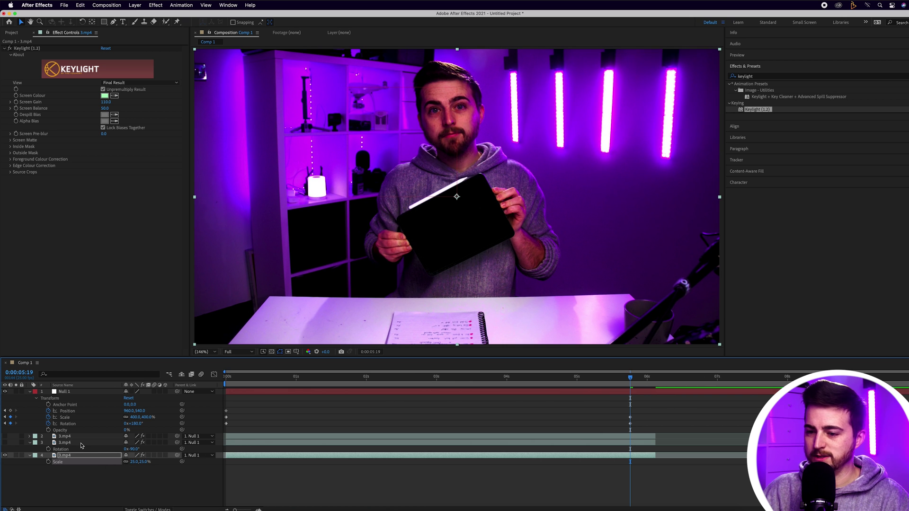
- Show the middle 3.mp4 layer, set its Scale to 54%, and reposition it so its tablet frames the bottom clip
left_click(5, 442)
left_click_drag(611, 381, 176, 423)
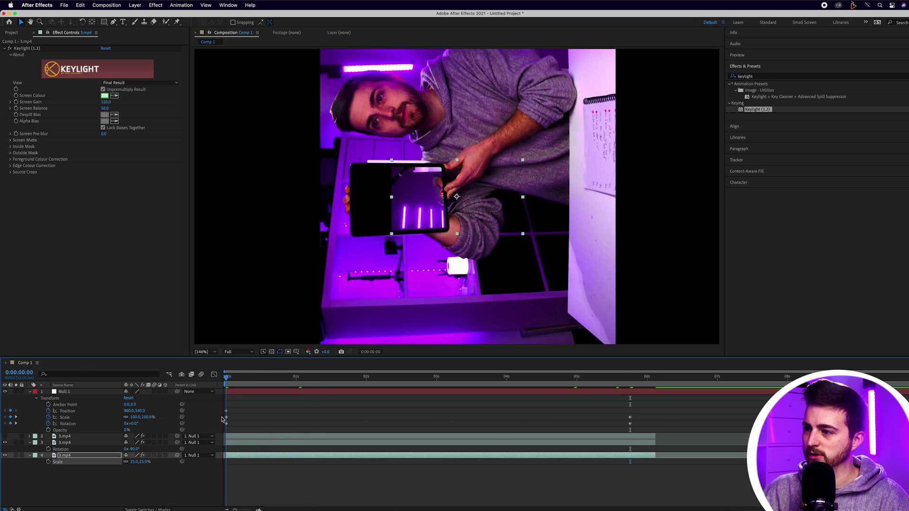
key("space")
left_click(73, 443)
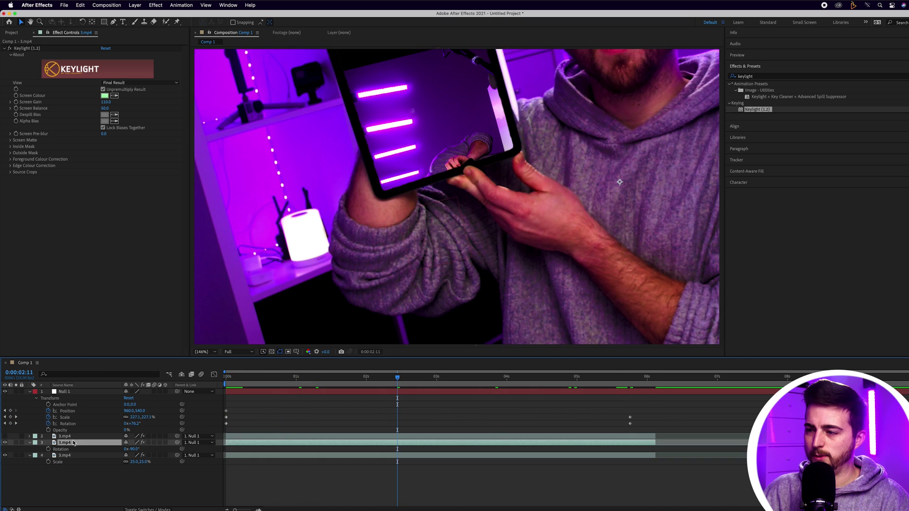
left_click_drag(137, 448, 120, 451)
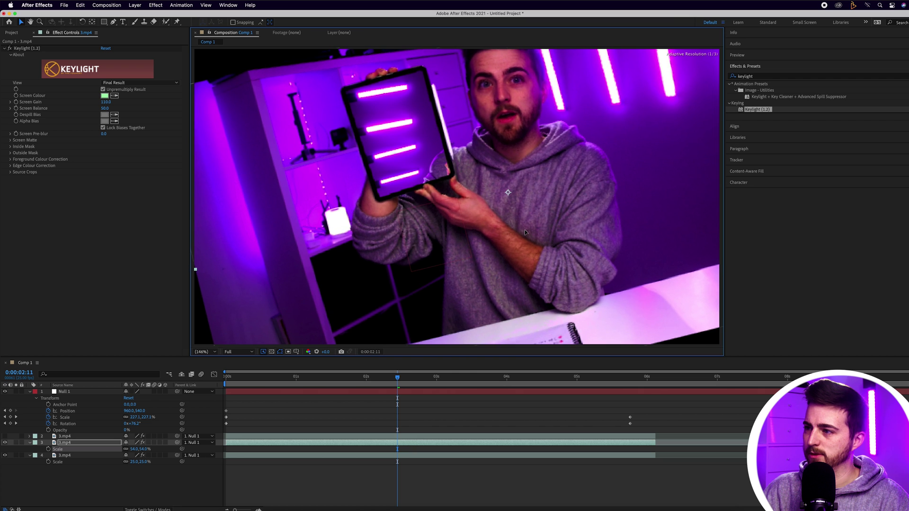
- Show the top 3.mp4 layer and preview the nested tablet zoom from the start of the composition
left_click(5, 436)
key("Home")
left_click_drag(239, 382, 130, 388)
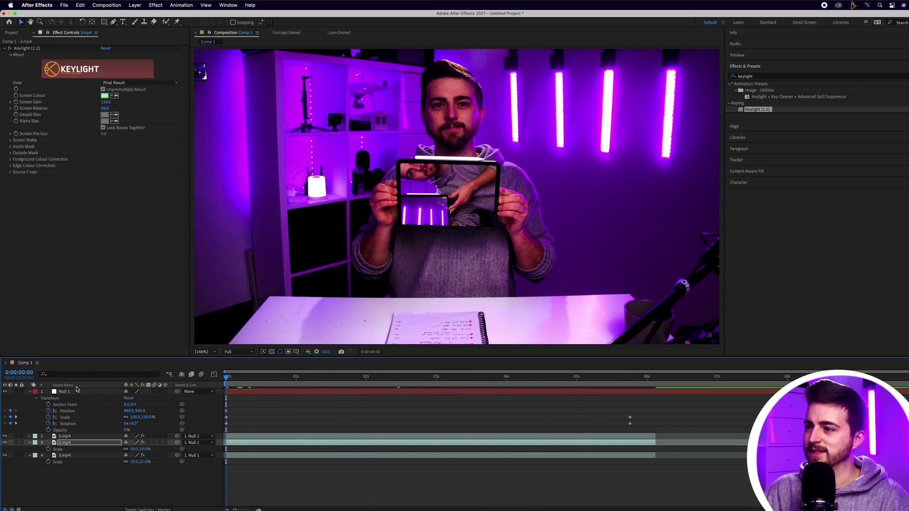
key("space")
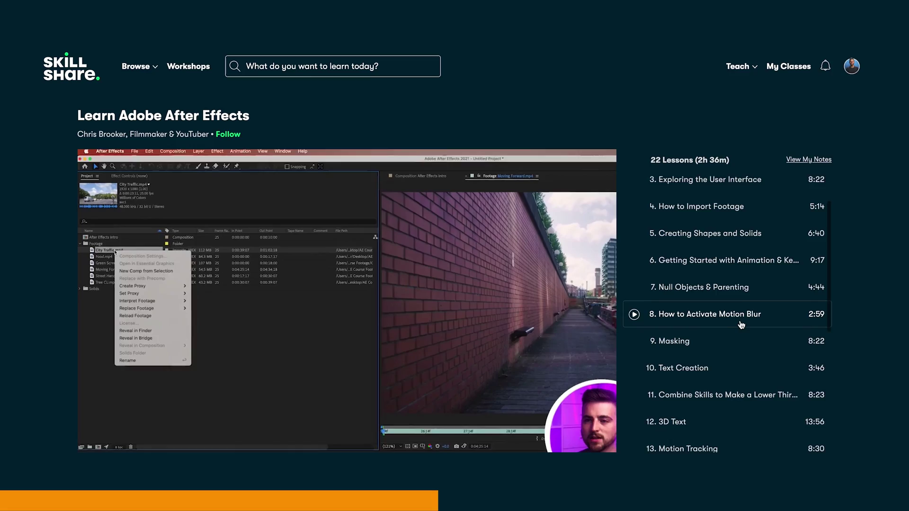
scroll(685, 321, "down", 3)
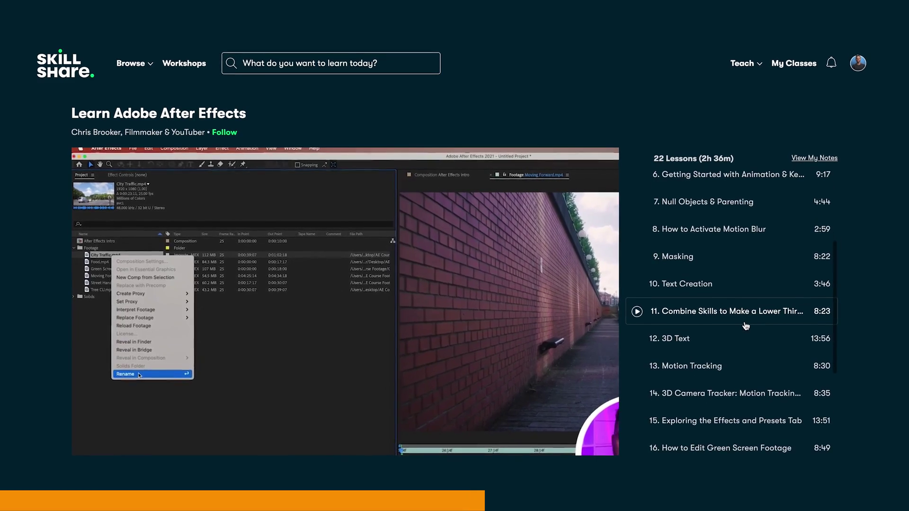
scroll(746, 326, "down", 6)
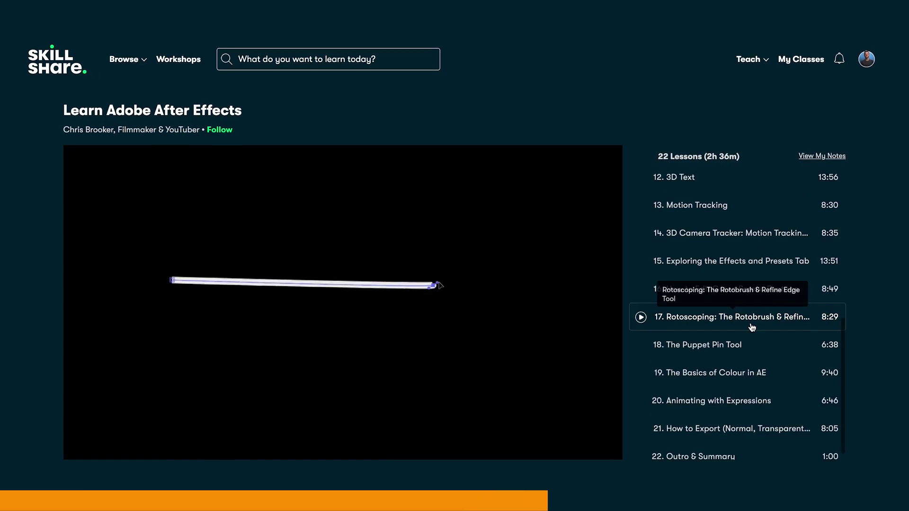
scroll(751, 326, "down", 1)
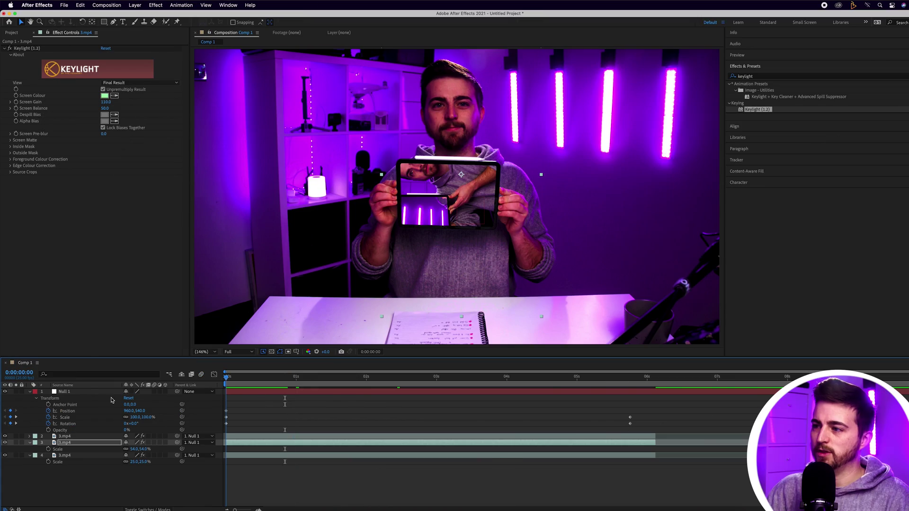
- Reveal the top 3.mp4 layer's Transform properties and start Position and Scale keyframes at 0:00:00:00
left_click(87, 393)
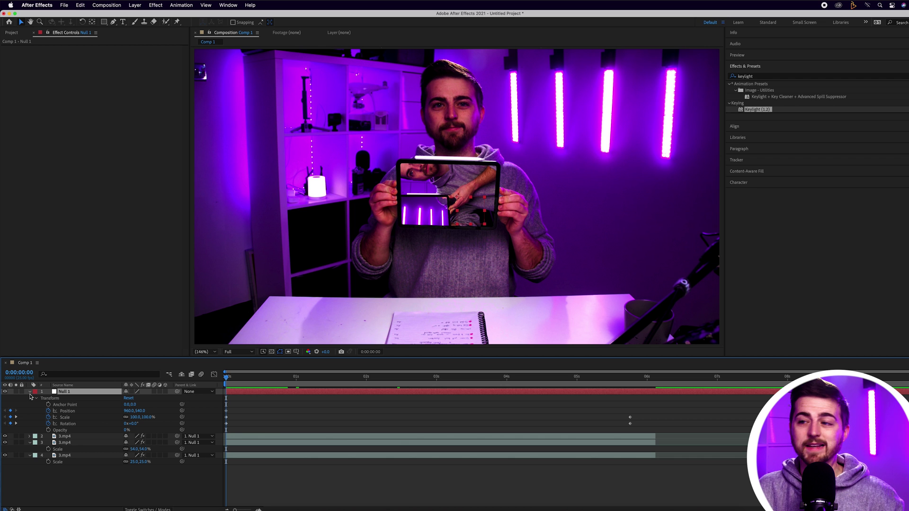
left_click_drag(228, 378, 134, 397)
left_click(77, 436)
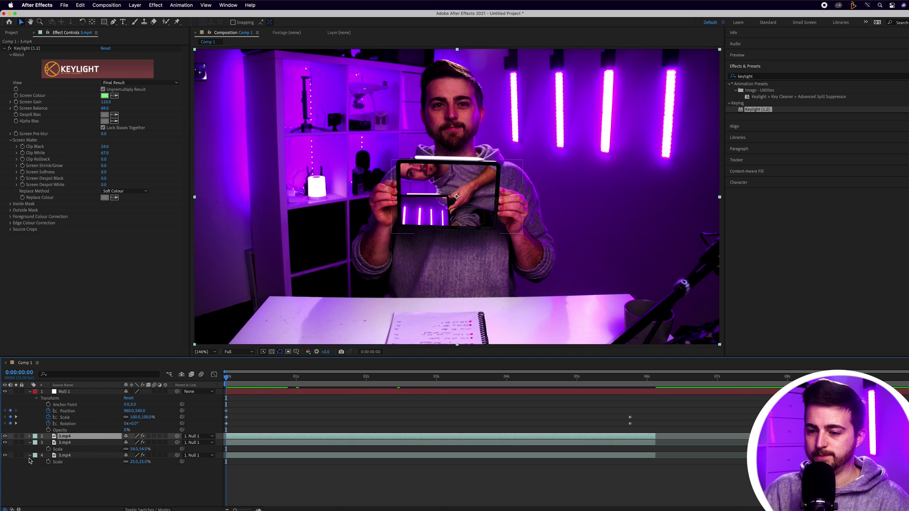
left_click(30, 438)
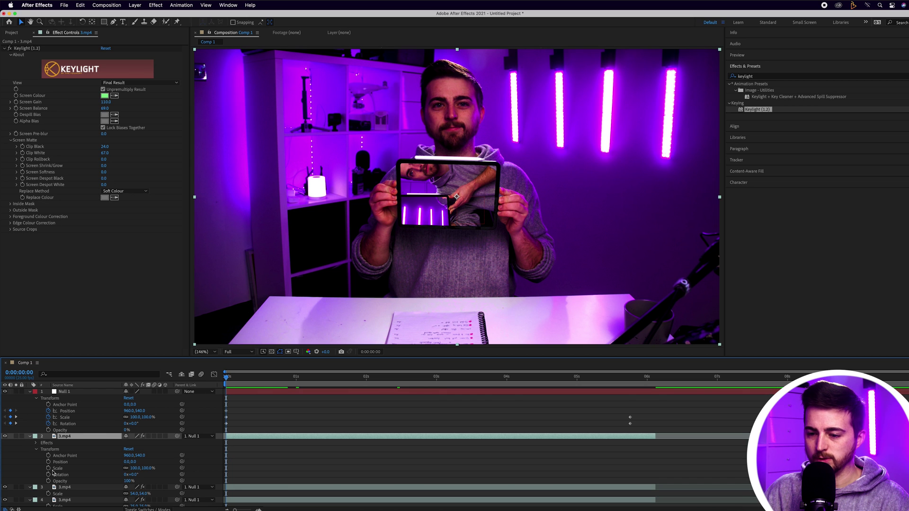
- At 0:00:02:09, keyframe the top 3.mp4 layer's Scale at 591% and Position at about 139, -81, and preview from the start
left_click_drag(234, 385, 391, 384)
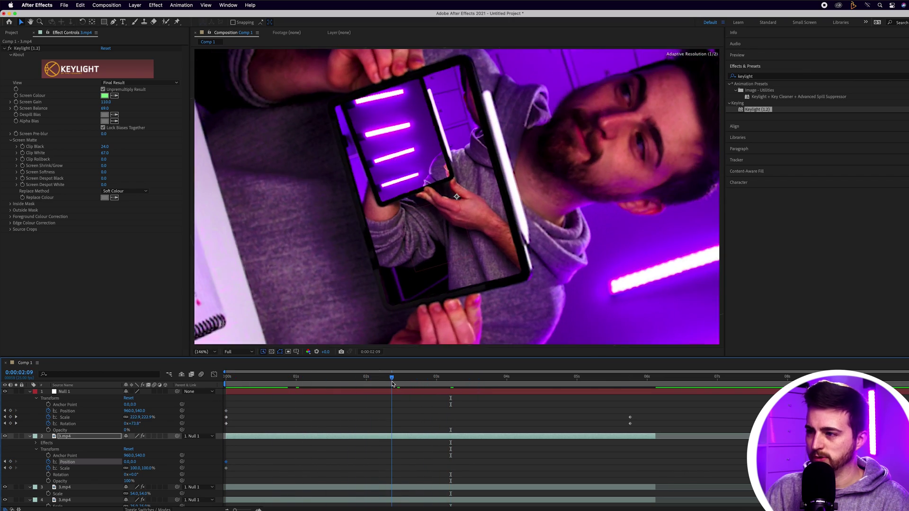
left_click_drag(134, 468, 303, 458)
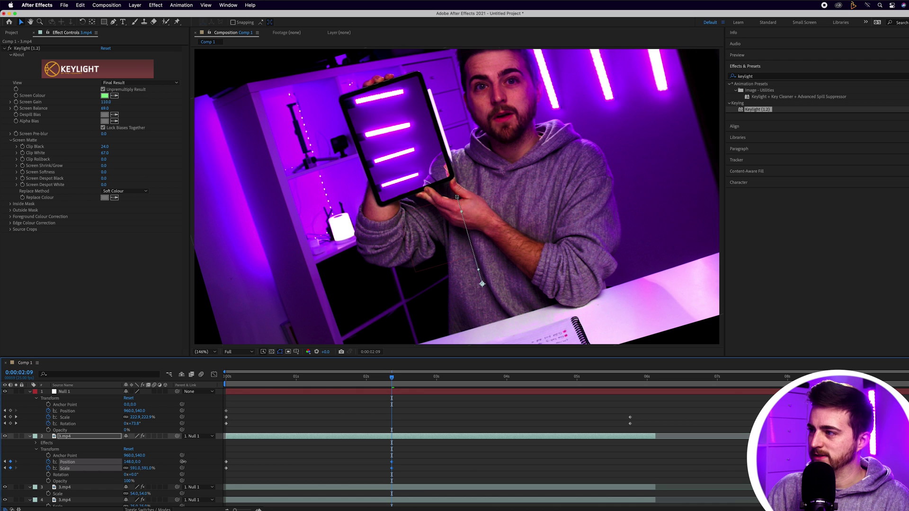
left_click_drag(139, 462, 102, 464)
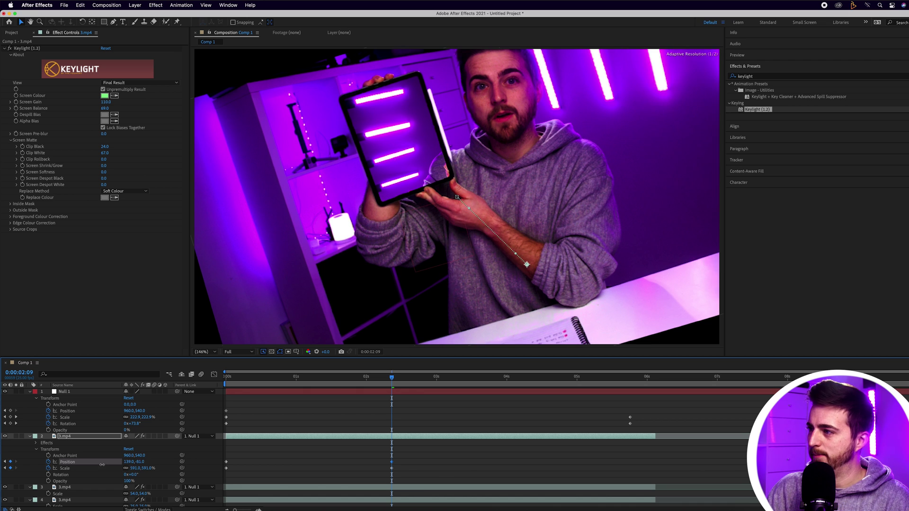
key("Home")
key("space")
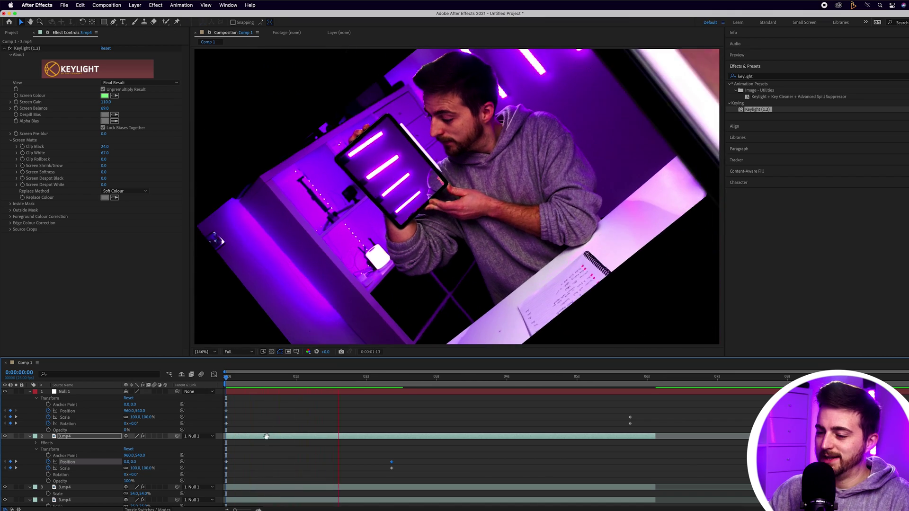
key("space")
key("space")
- Add Position and Scale keyframes to the top 3.mp4 layer at 0:00:00:19, shift them to about 1.3 seconds, and preview the zoom
left_click_drag(238, 379, 277, 382)
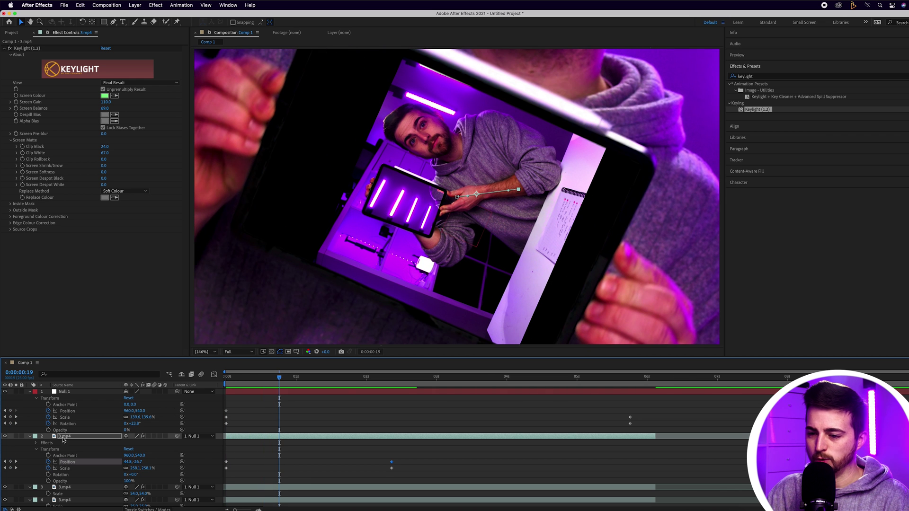
left_click_drag(264, 454, 318, 471)
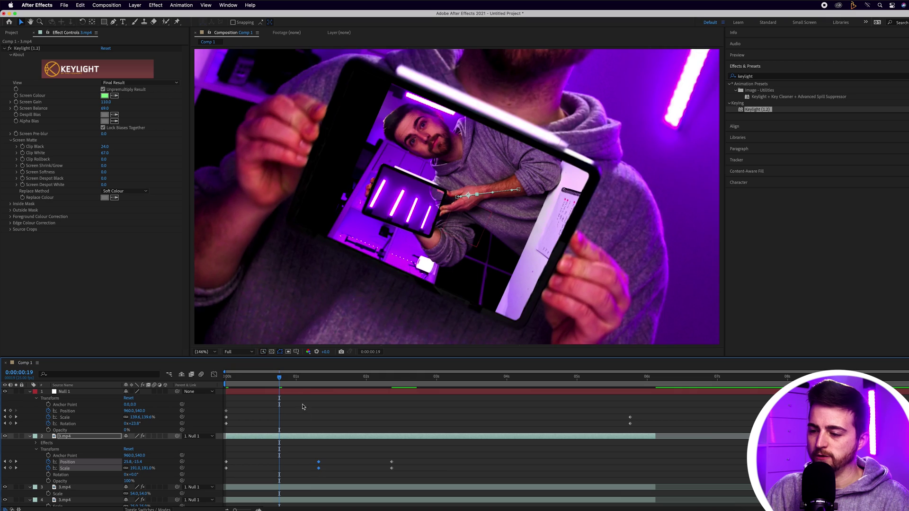
key("space")
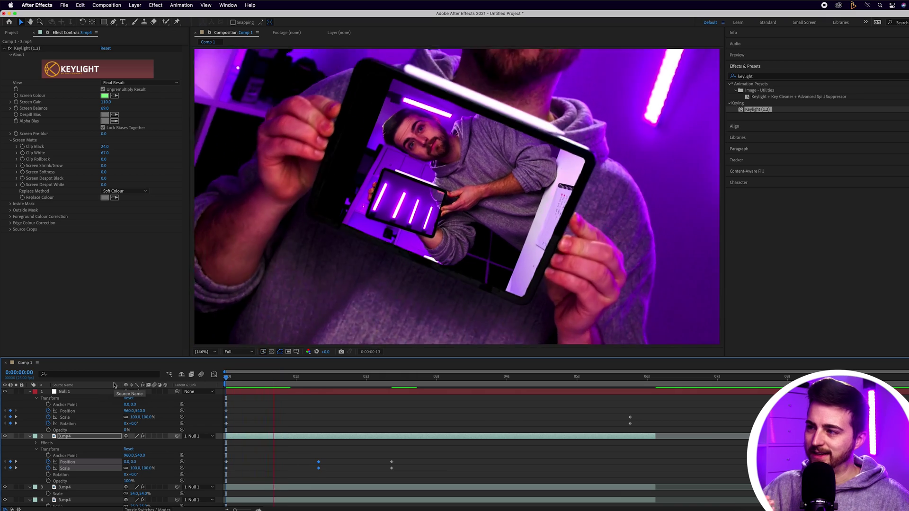
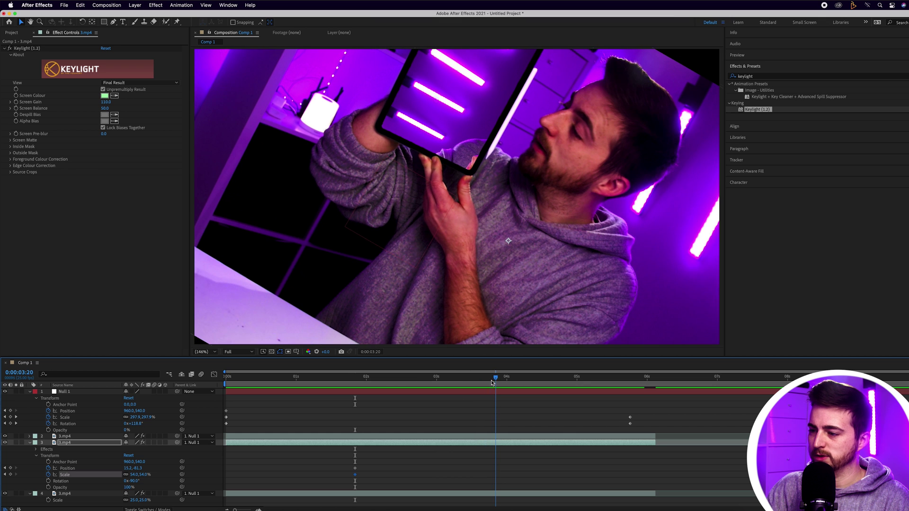
- At 0:00:03:20, keyframe the middle 3.mp4 layer's Scale at 245% and Position at about 589, -649, and preview from the start
mouse_move(132, 476)
left_mouse_down()
mouse_move(146, 480)
mouse_move(135, 470)
mouse_move(147, 471)
mouse_move(133, 471)
left_mouse_up()
left_click_drag(54, 474, 42, 474)
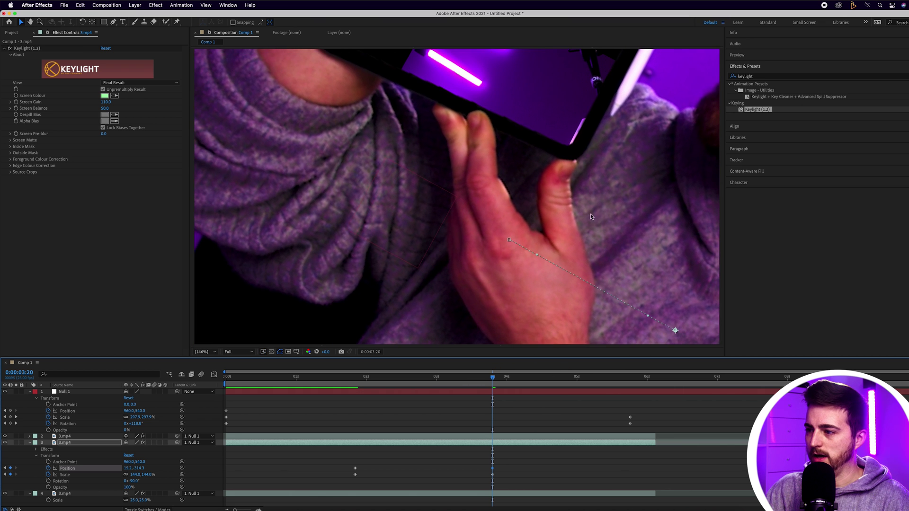
left_click_drag(536, 89, 465, 364)
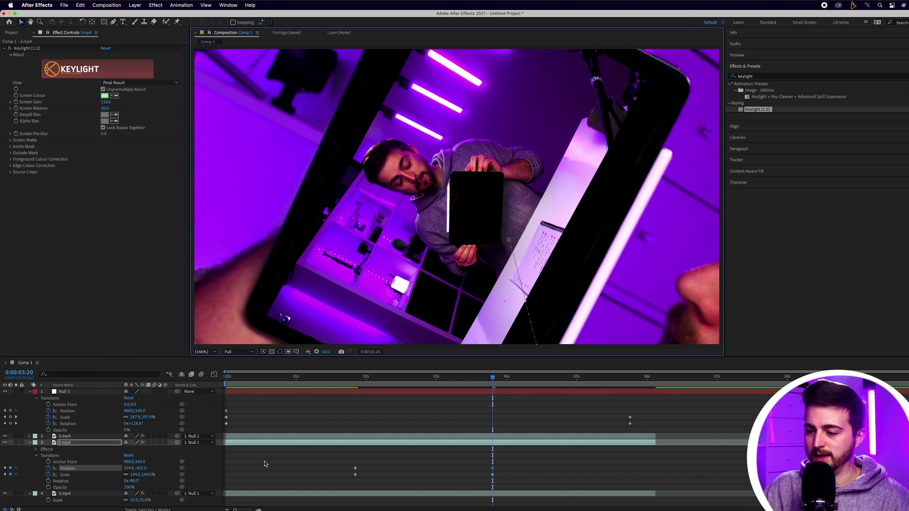
left_click_drag(134, 476, 175, 475)
left_click_drag(365, 102, 449, 367)
key("space")
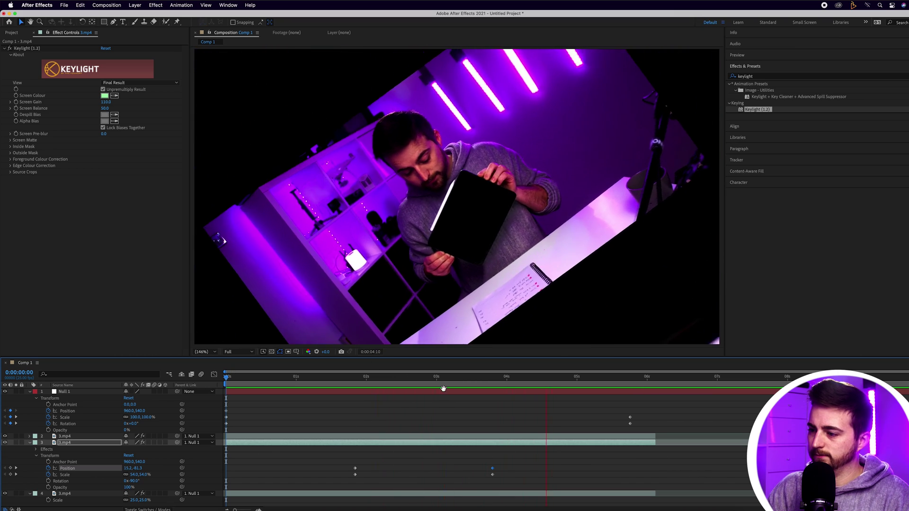
key("space")
- Shift the middle 3.mp4 layer's first Position and Scale keyframes earlier to about 0.7 seconds and preview the zoom
left_click(316, 377)
left_click_drag(368, 456, 316, 474)
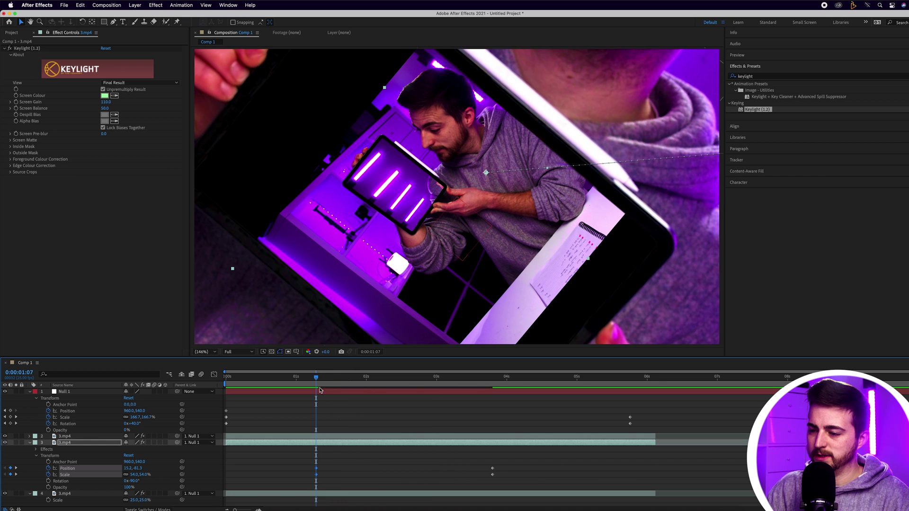
left_click(270, 377)
key("space")
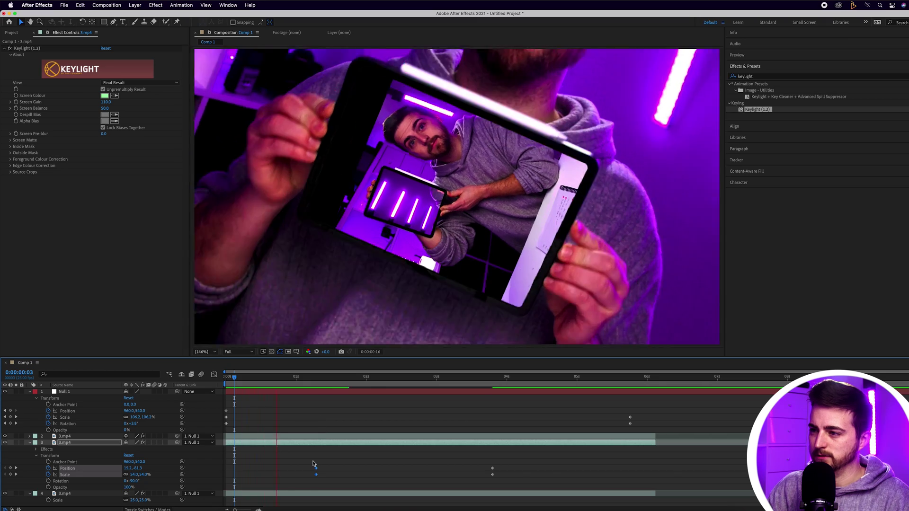
key("space")
left_click_drag(316, 469, 277, 469)
key("space")
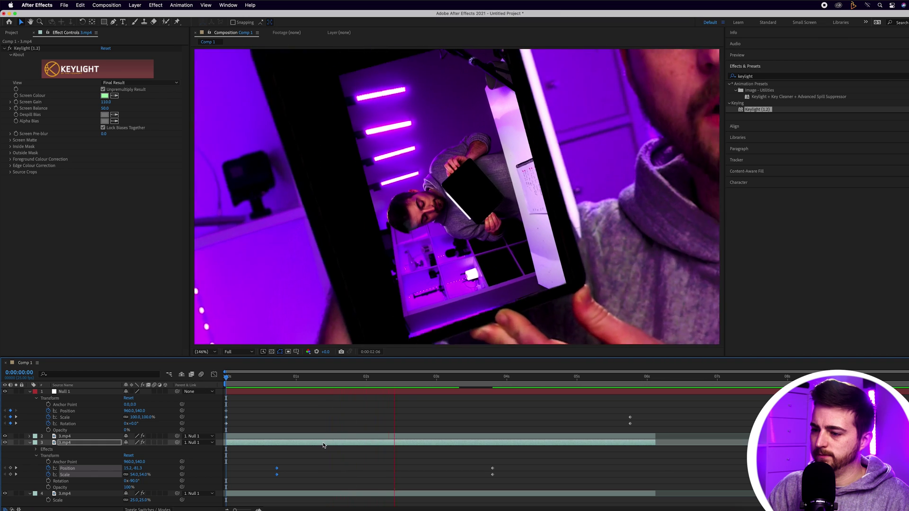
key("space")
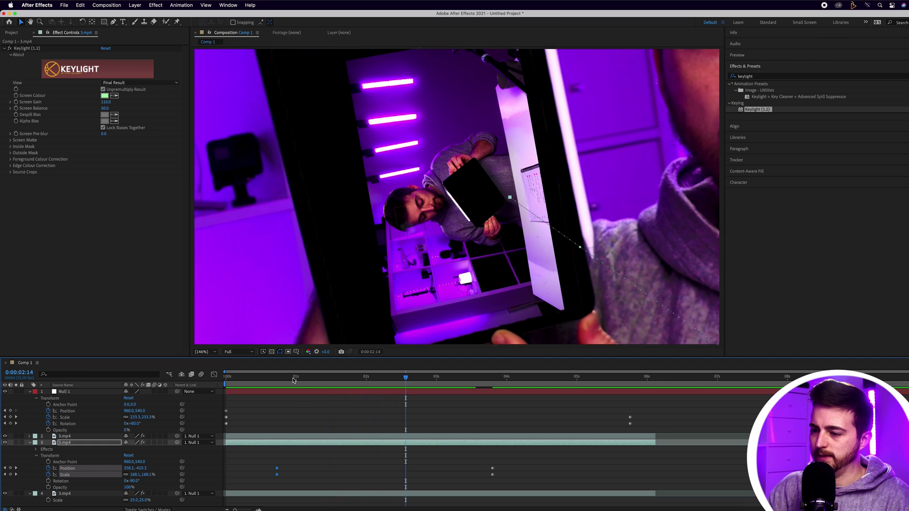
- Add Position and Scale keyframes to the middle 3.mp4 layer at 0:00:01:12, shift them to about 2.4 seconds, and preview from the start
left_click_drag(299, 377, 331, 405)
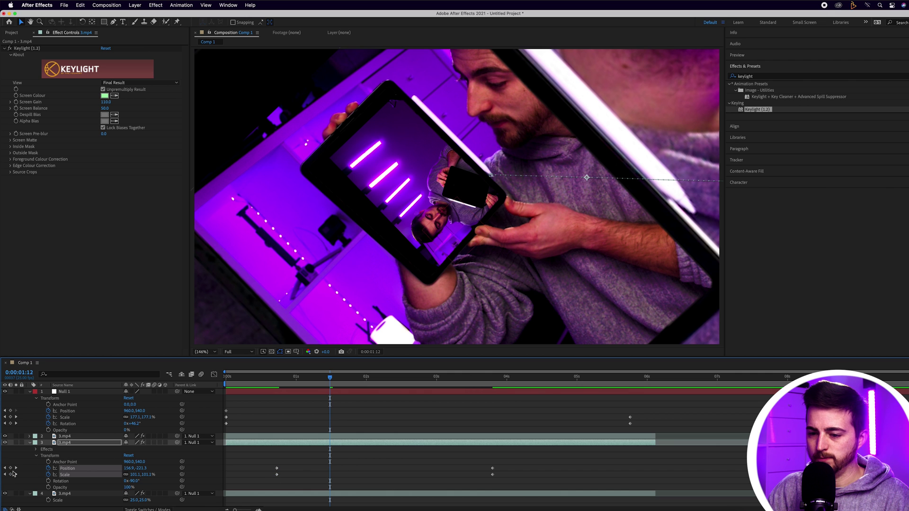
left_click_drag(330, 475, 391, 475)
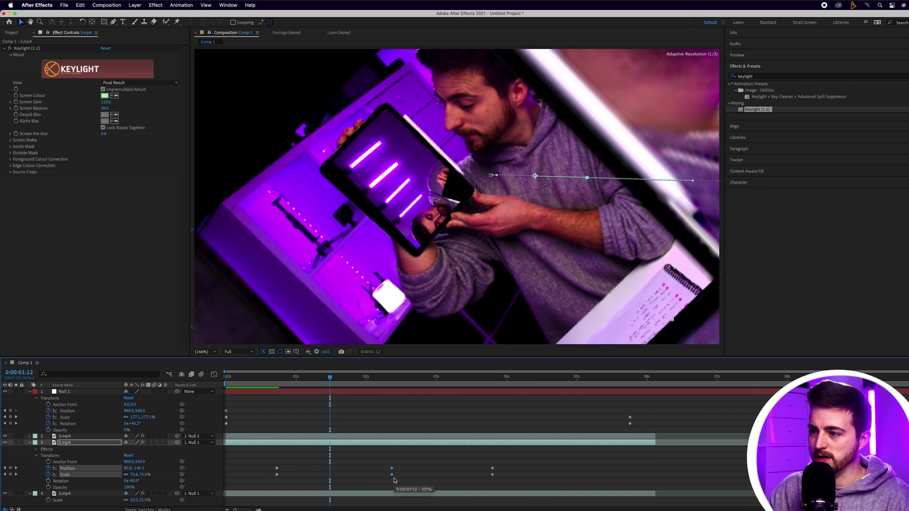
left_click(223, 377)
key("space")
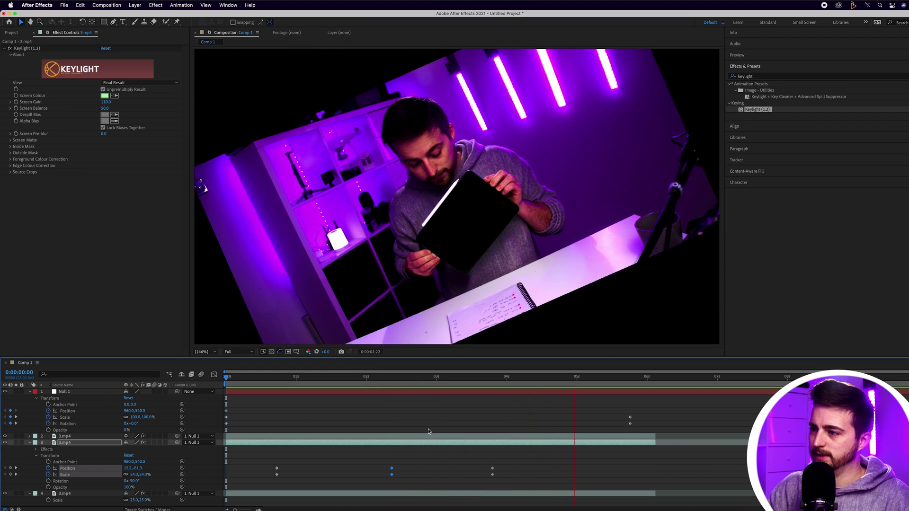
key("space")
mouse_move(552, 384)
left_mouse_down()
mouse_move(642, 384)
mouse_move(466, 381)
mouse_move(551, 383)
left_mouse_up()
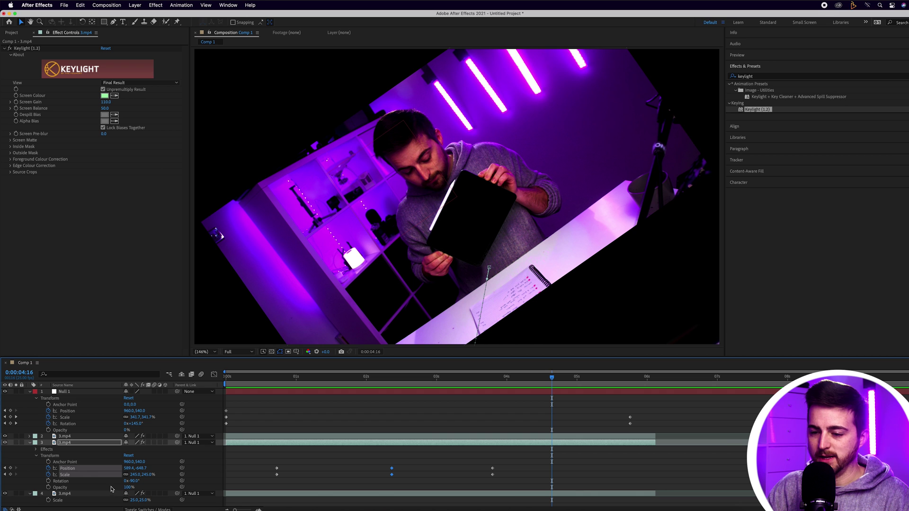
- Reveal the bottom 3.mp4 layer's Transform properties and start Position, Scale and Rotation keyframes at 0:00:05:19
left_click(67, 494)
left_click(32, 494)
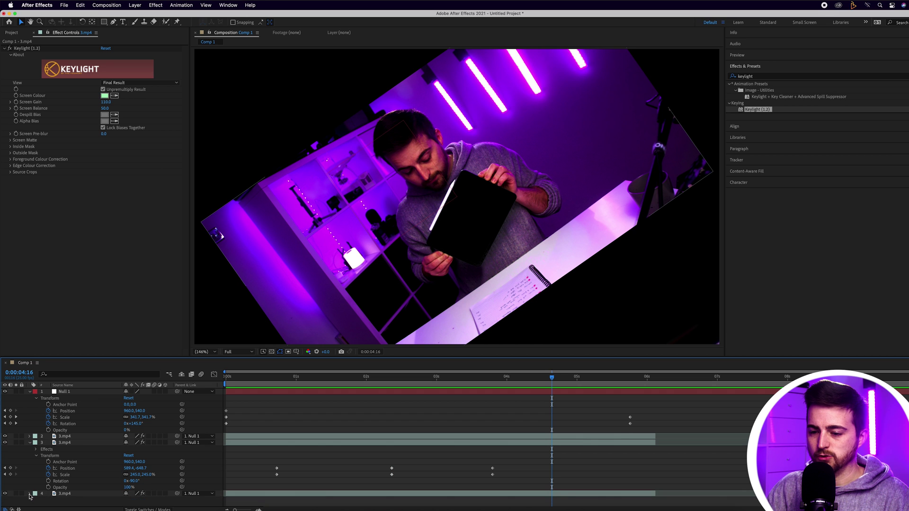
left_click(30, 494)
left_click(56, 473)
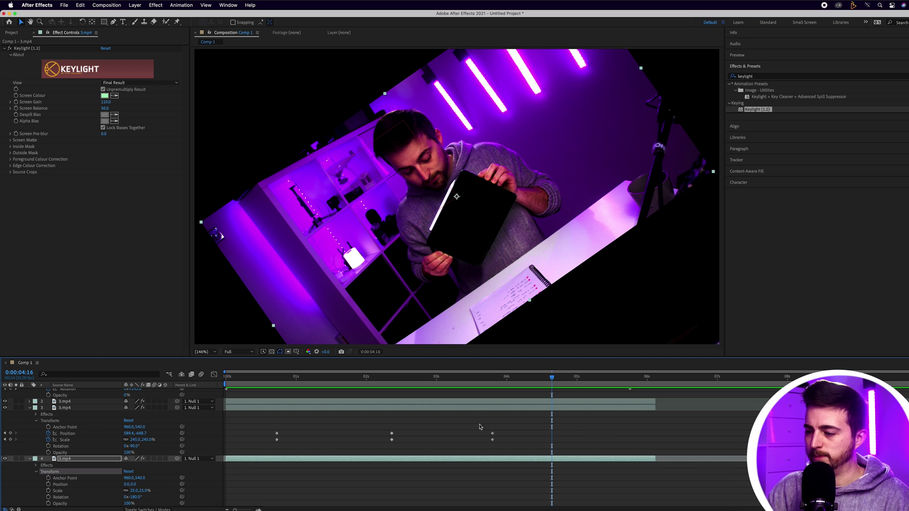
left_click_drag(548, 377, 632, 382)
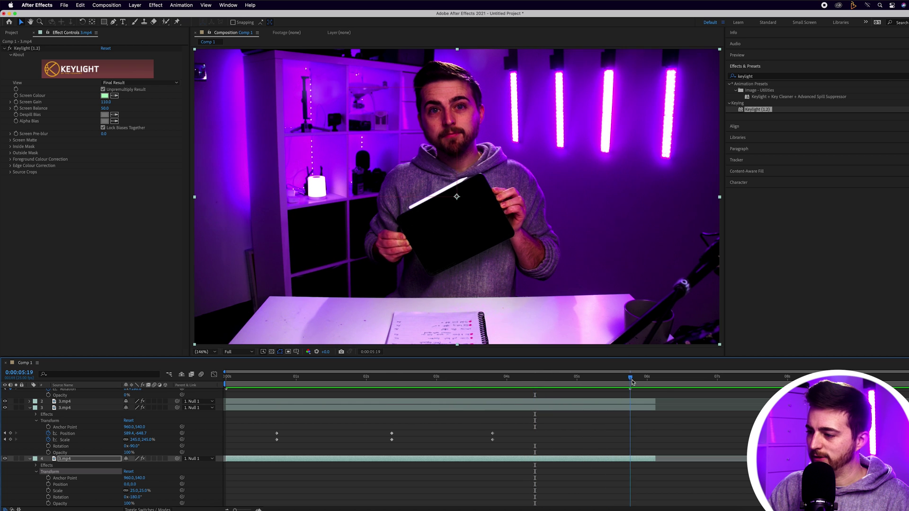
left_click(49, 484)
left_click(48, 491)
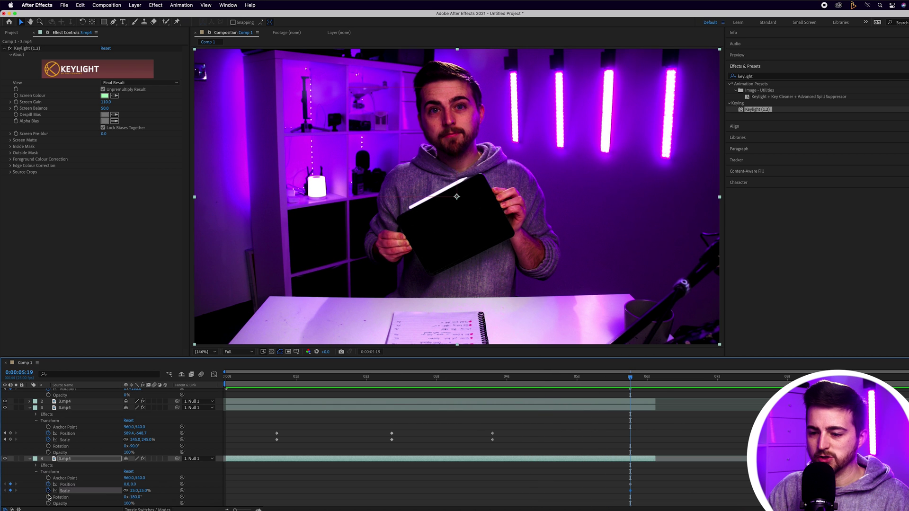
- At 0:00:03:06, keyframe the bottom 3.mp4 layer's Scale at 51% and preview the nested tablet zoom
left_click_drag(631, 377, 453, 389)
left_click_drag(134, 492, 142, 490)
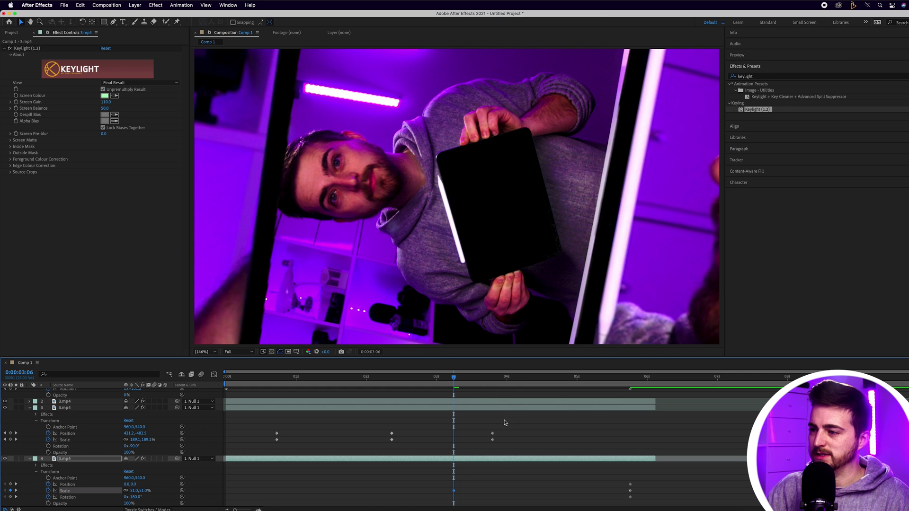
key("space")
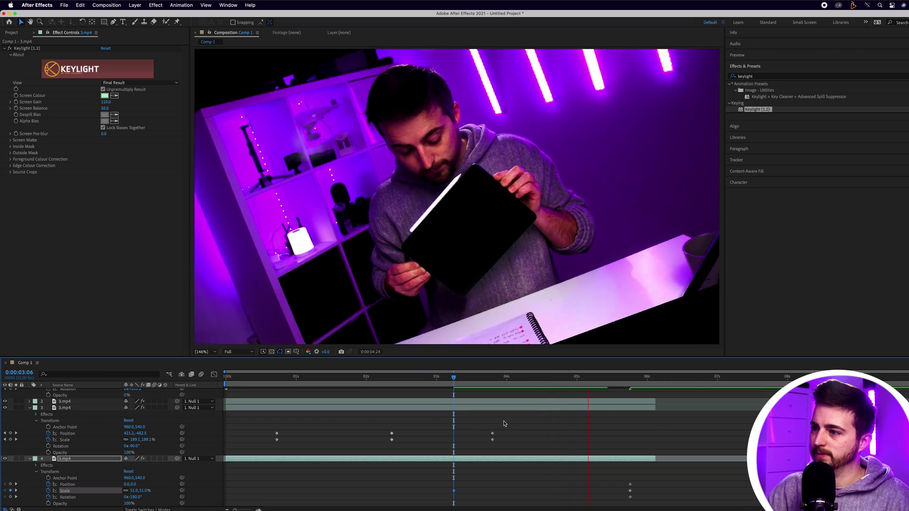
left_click_drag(627, 378, 109, 385)
key("space")
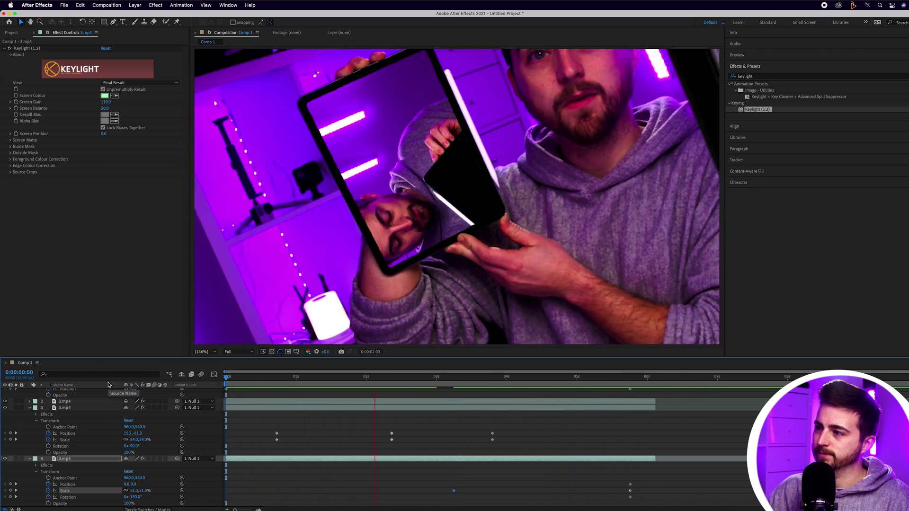
left_click(363, 377)
left_click_drag(312, 385, 284, 389)
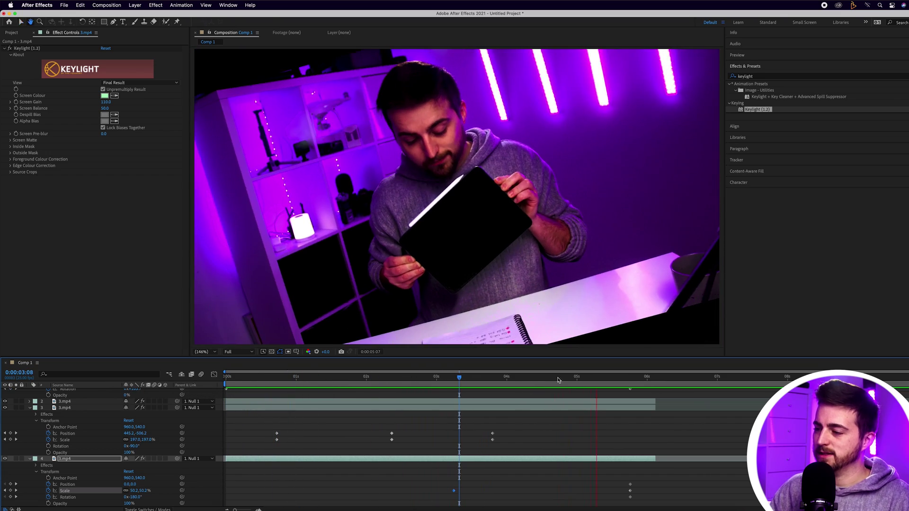
key("space")
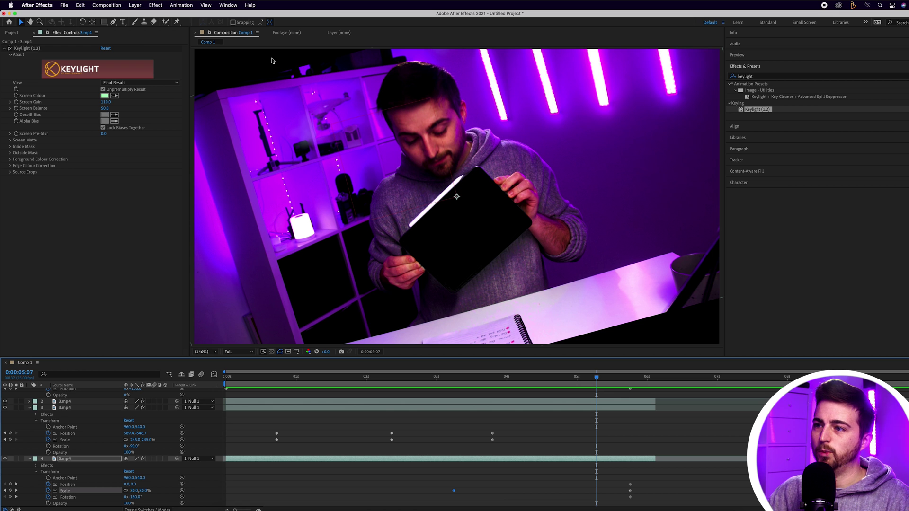
- Show the transparency grid and check the bottom 3.mp4 layer for uncovered frame corners around 0:00:05:01
left_click(272, 352)
left_click(272, 352)
left_click(272, 352)
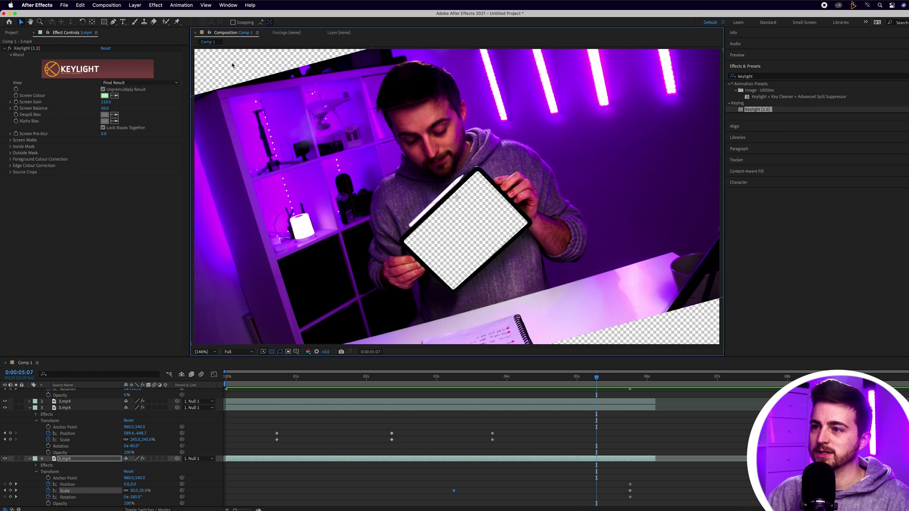
left_click_drag(489, 392, 523, 397)
key("Page_Up")
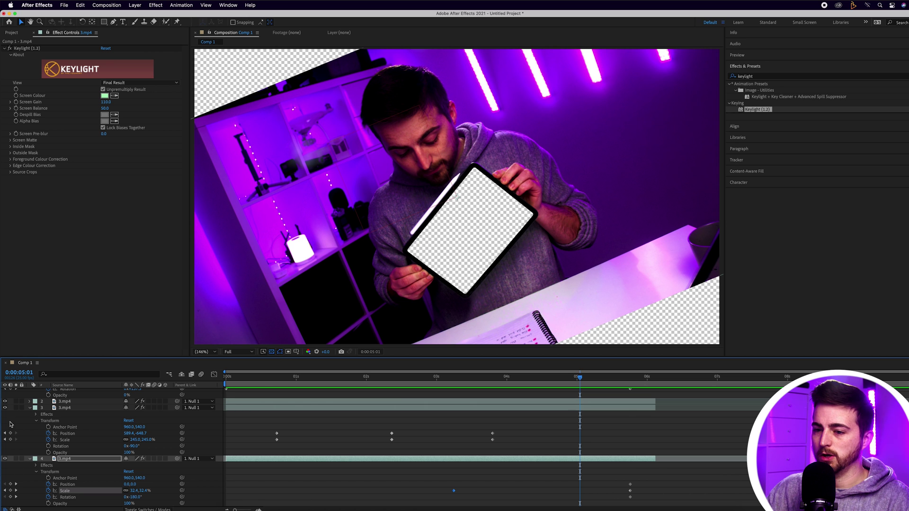
- Collapse the middle and bottom 3.mp4 layers, search the effects for "motion", and apply Motion Tile to the bottom 3.mp4 layer
left_click(29, 408)
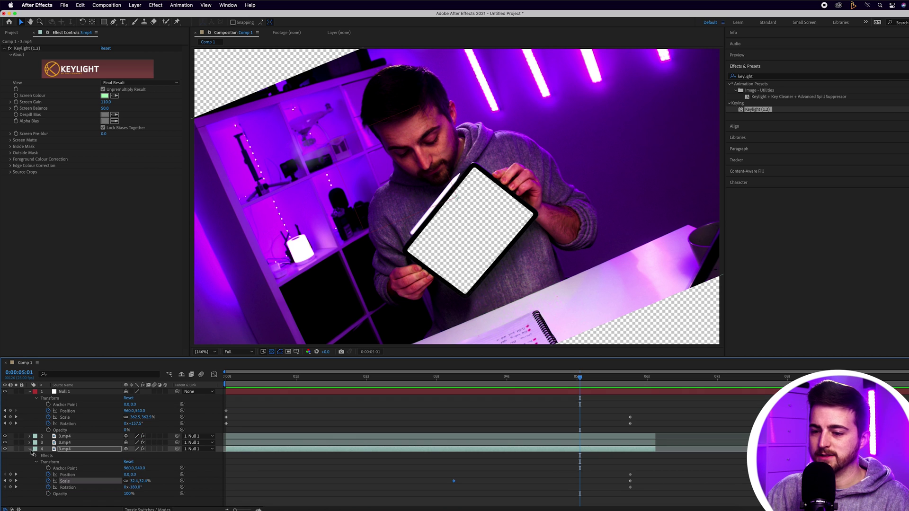
left_click(31, 451)
left_click(769, 77)
type("motion")
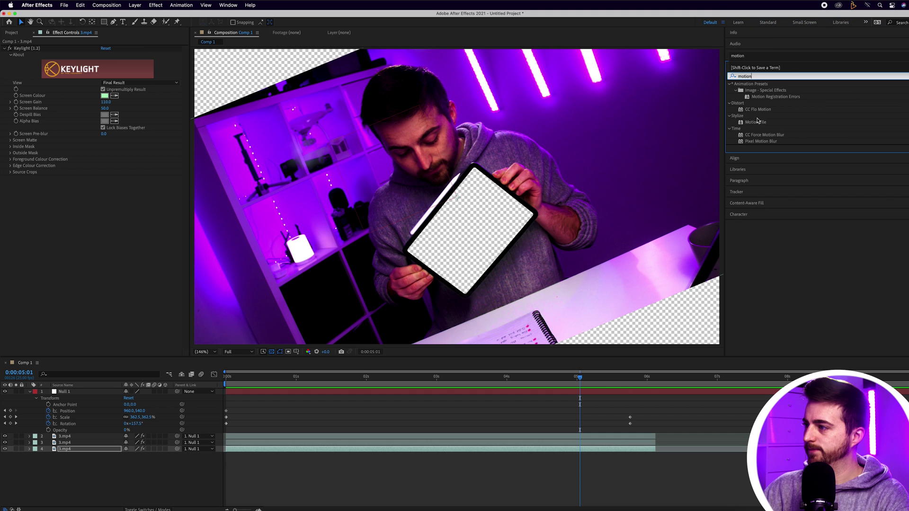
left_click(755, 122)
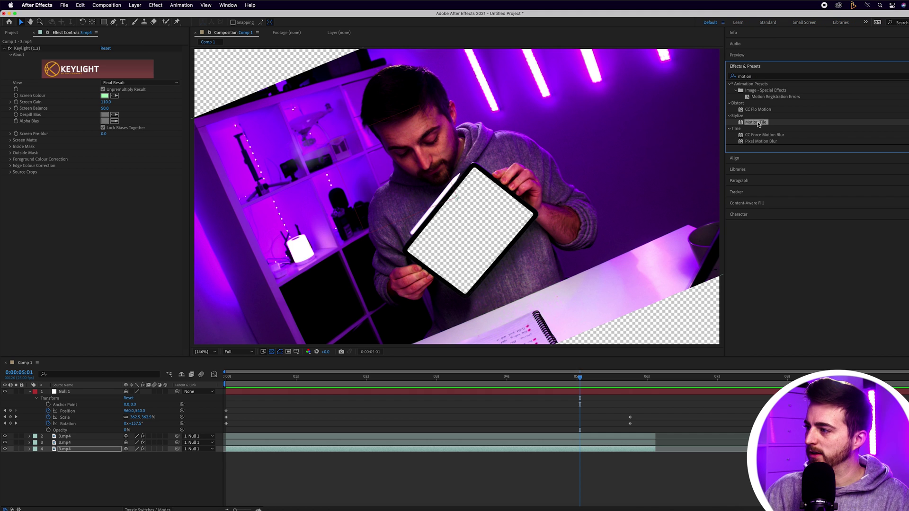
left_click_drag(668, 138, 73, 177)
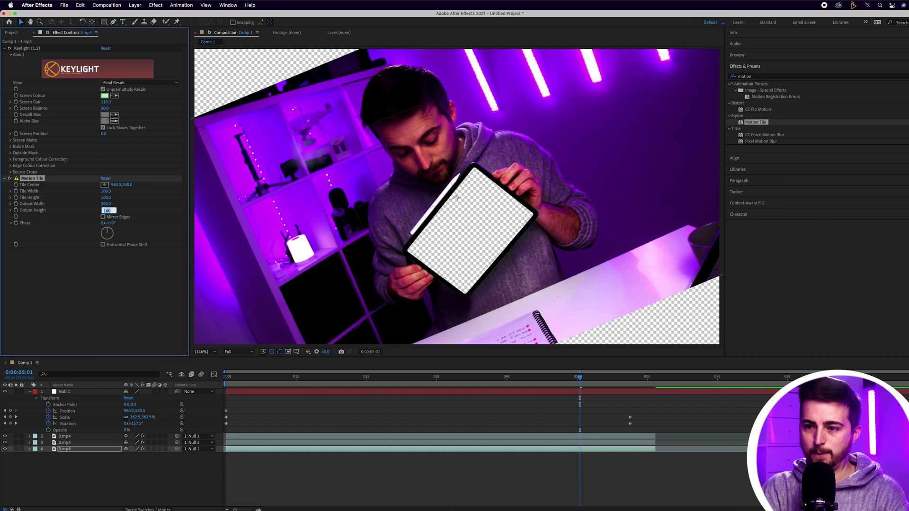
- Set the bottom layer's Motion Tile Output Width and Output Height to 300 and enable Mirror Edges
key("Return")
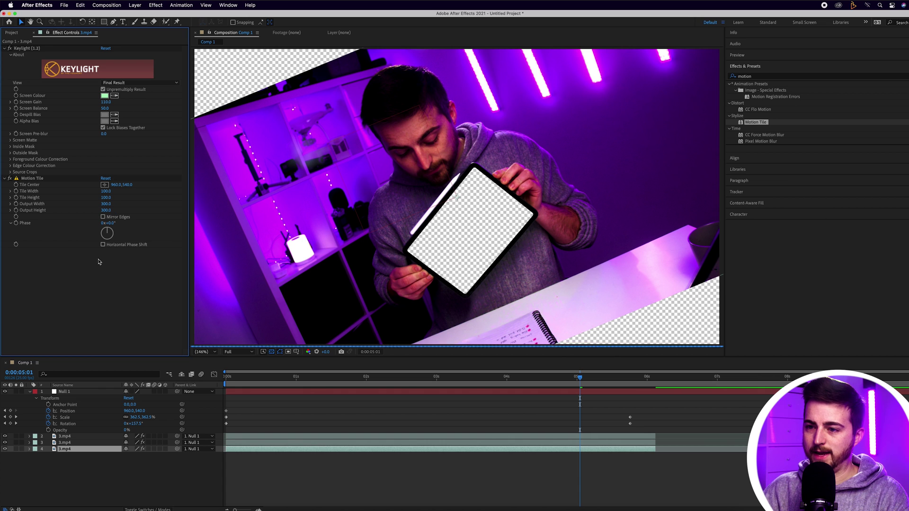
left_click(103, 217)
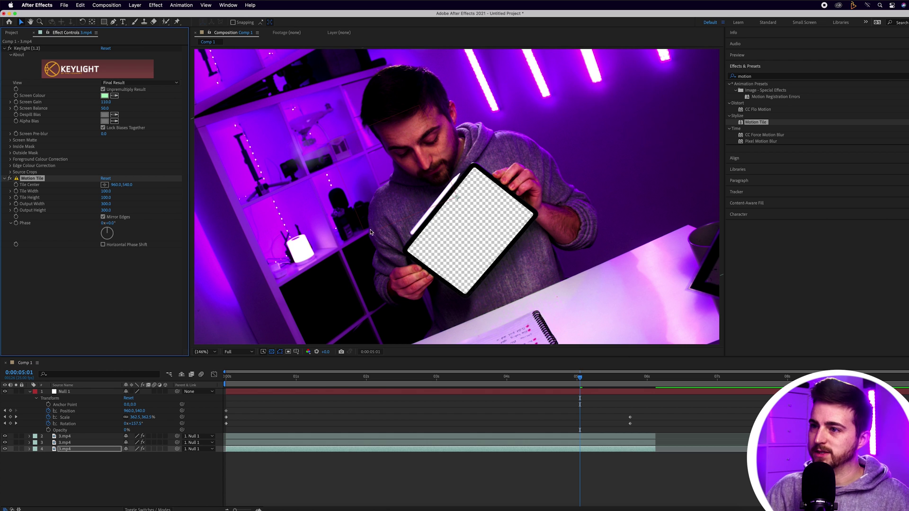
mouse_move(577, 384)
left_mouse_down()
mouse_move(525, 377)
mouse_move(582, 377)
left_mouse_up()
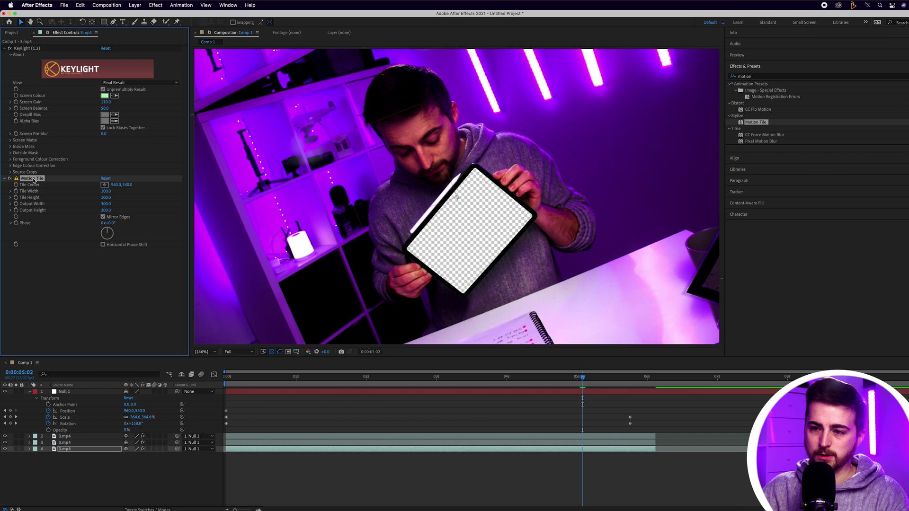
- Copy the bottom layer's Motion Tile effect to the middle 3.mp4 layer
left_click(64, 442)
left_click_drag(574, 372, 305, 382)
key("super+v")
- Try the copied Motion Tile effect on the top 3.mp4 layer, check the composition's start, and delete the effect from that layer
left_click(85, 438)
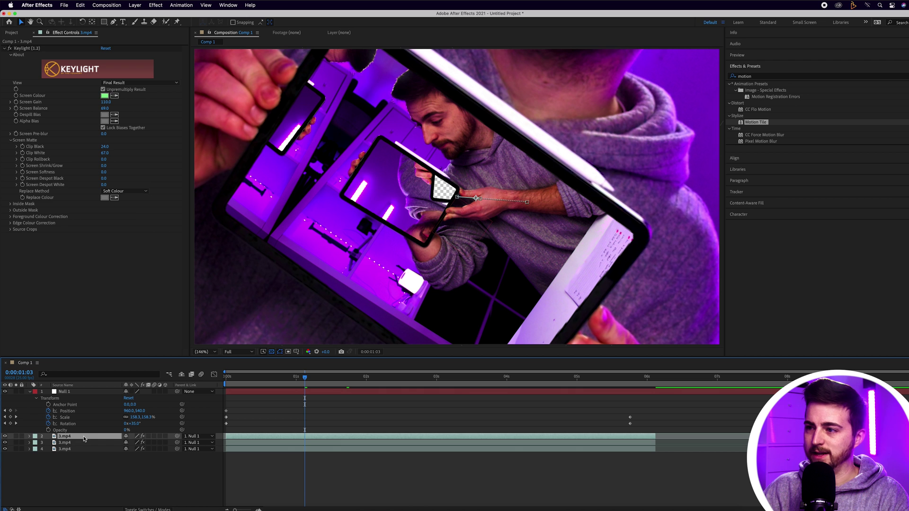
key("super+v")
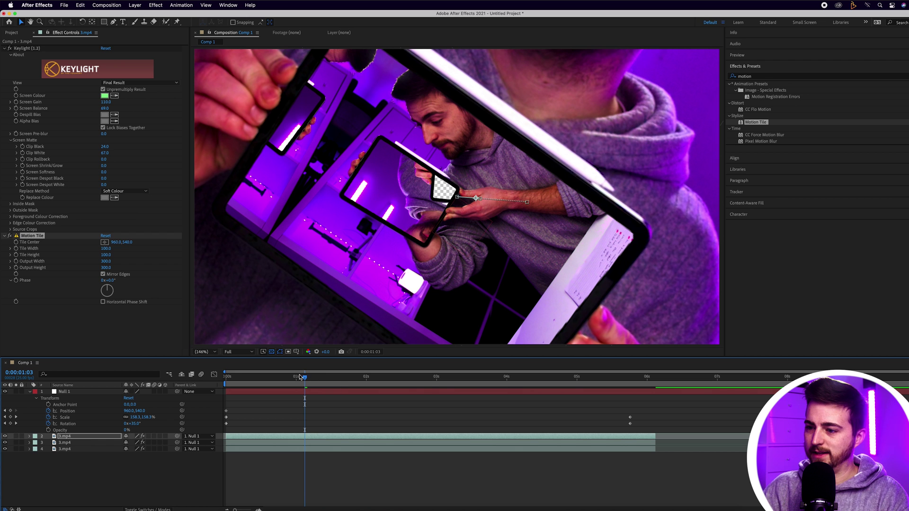
key("Home")
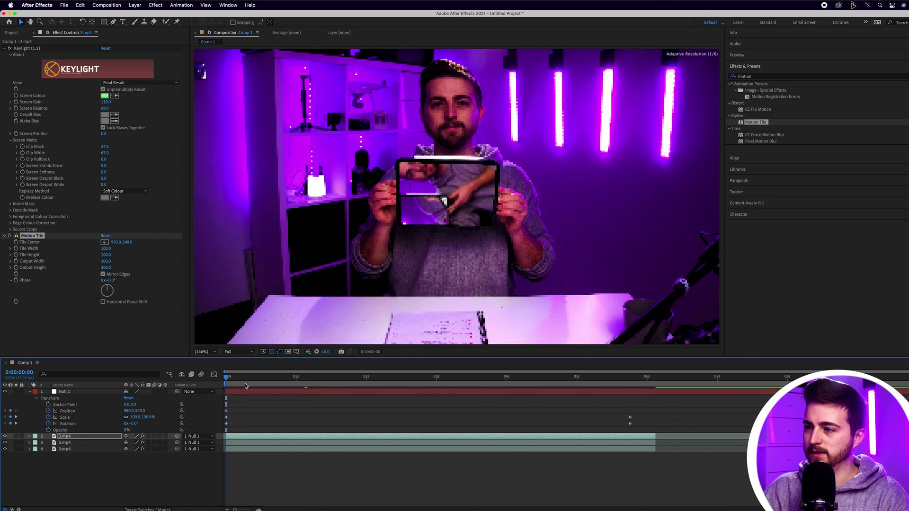
key("Page_Down")
left_click(33, 236)
key("Delete")
- Enable motion blur for the composition, the null and all three 3.mp4 layers
left_click(201, 376)
left_click_drag(227, 379, 346, 381)
key("space")
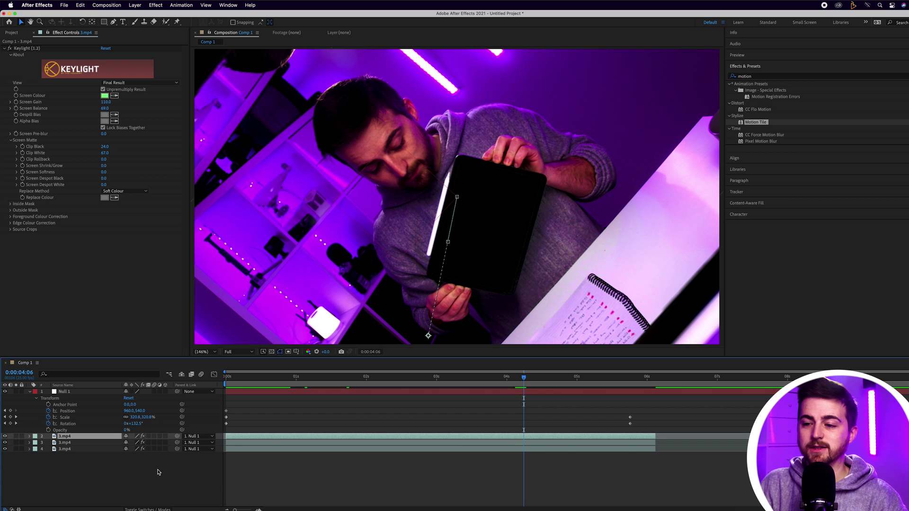
left_click_drag(158, 471, 142, 406)
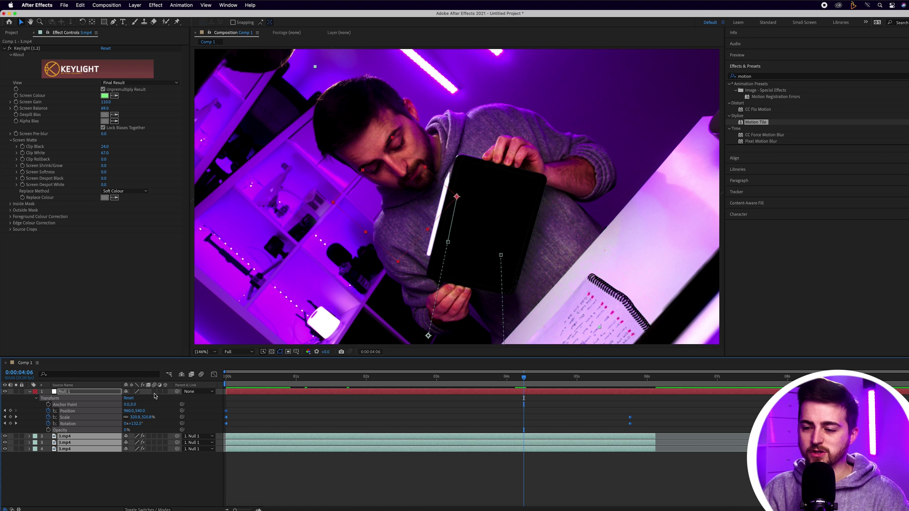
left_click(154, 394)
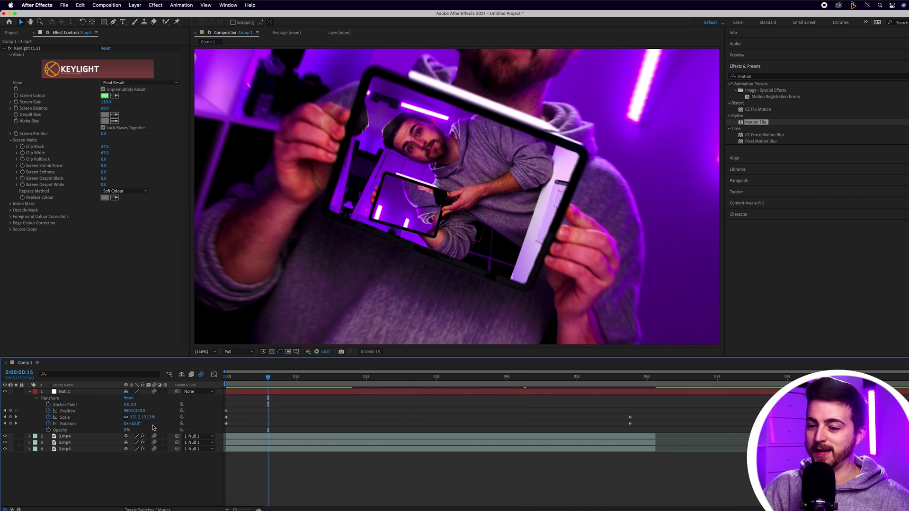
- Shift the null and all three 3.mp4 layers to start at one second, extending the top clip back to the composition's start
left_click_drag(270, 385, 190, 384)
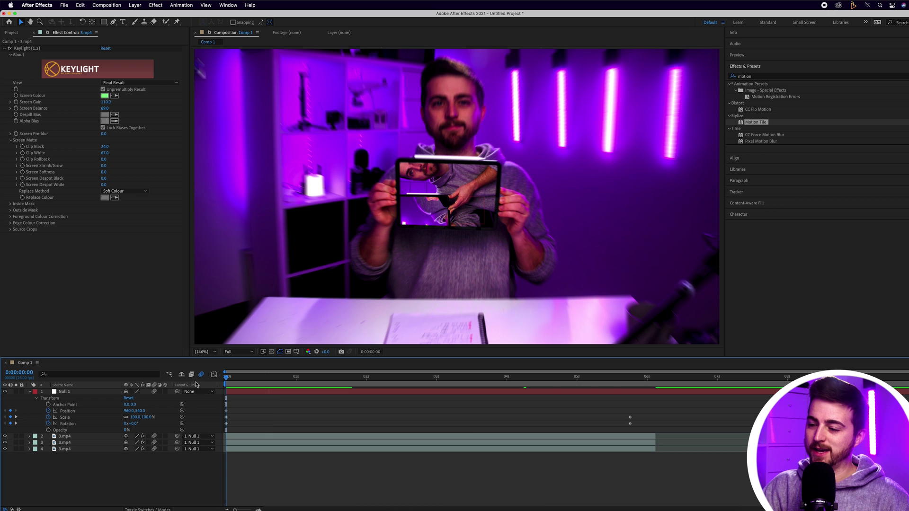
left_click_drag(332, 479, 344, 393)
left_click(257, 478)
left_click_drag(301, 435, 225, 436)
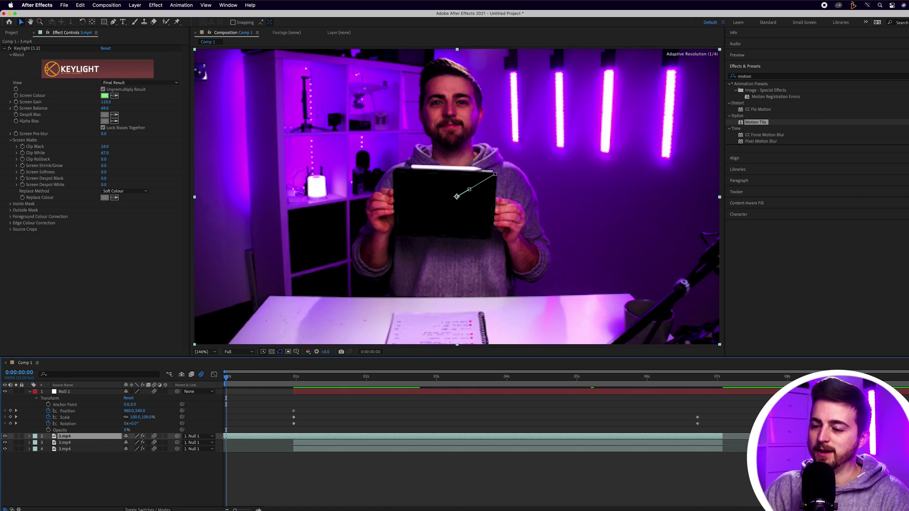
key("space")
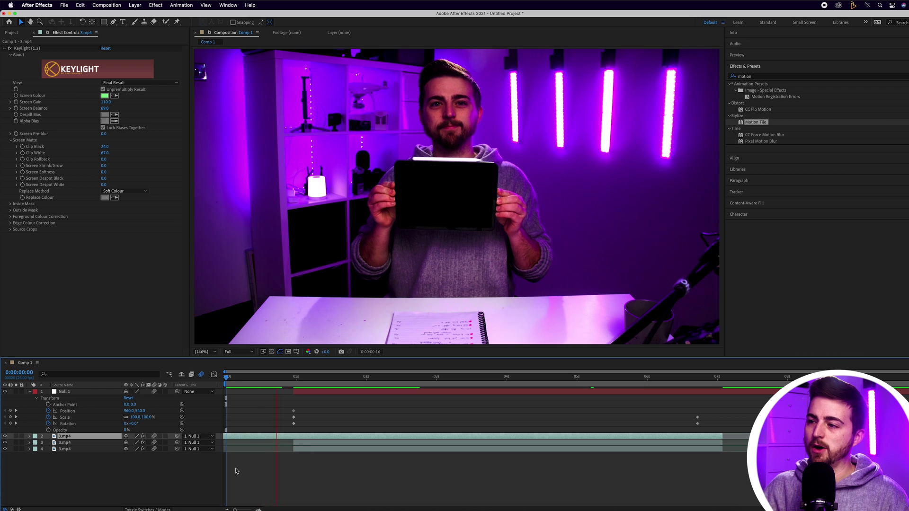
key("space")
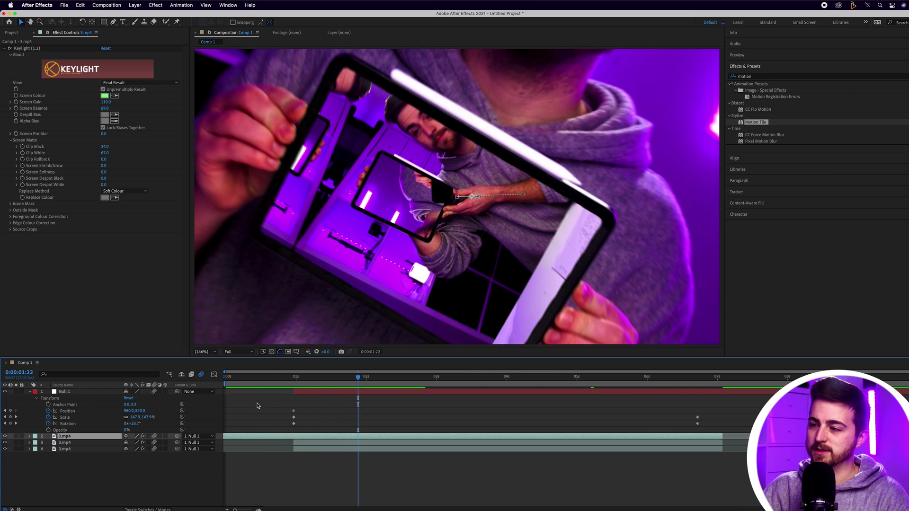
left_click(227, 377)
key("space")
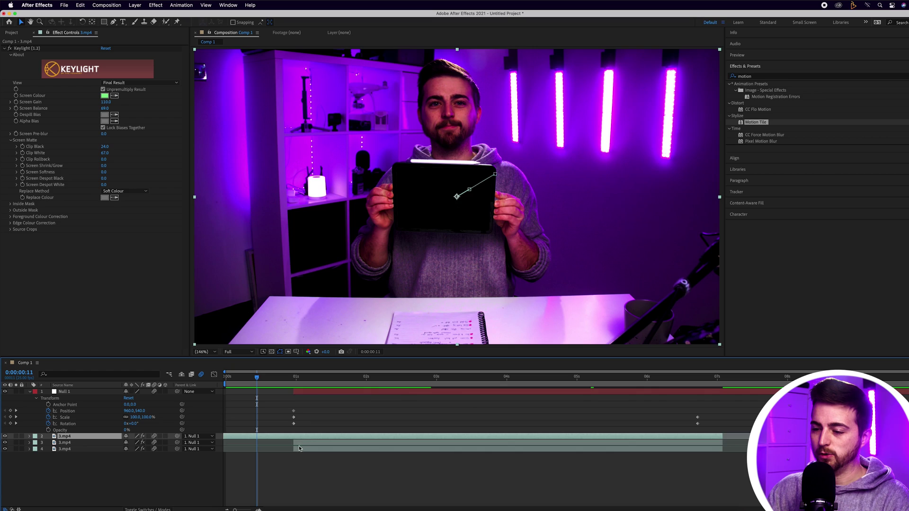
- Extend the middle 3.mp4 layer back to about 0:00:00:11 and fade its opacity from 0% there to 100% at 0:00:00:24
left_click(292, 443)
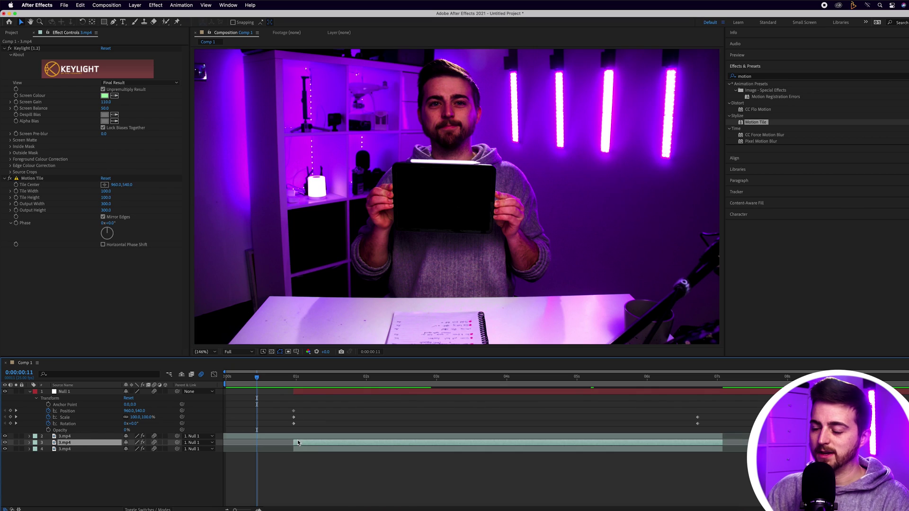
left_click_drag(257, 443, 256, 443)
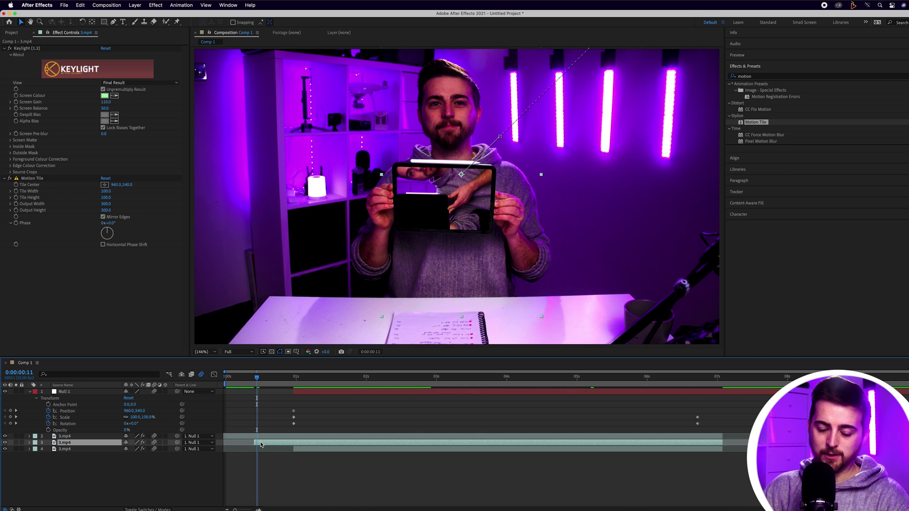
key("t")
left_click_drag(126, 449, 63, 455)
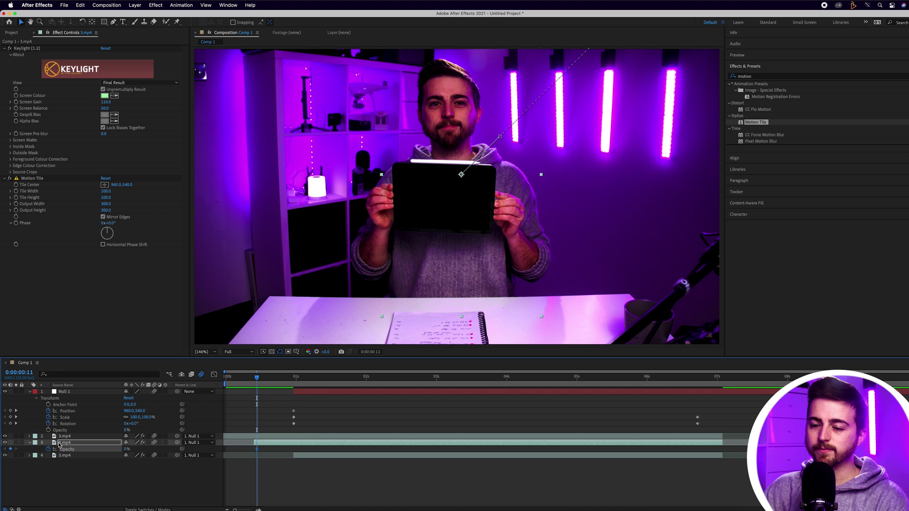
left_click_drag(257, 378, 294, 380)
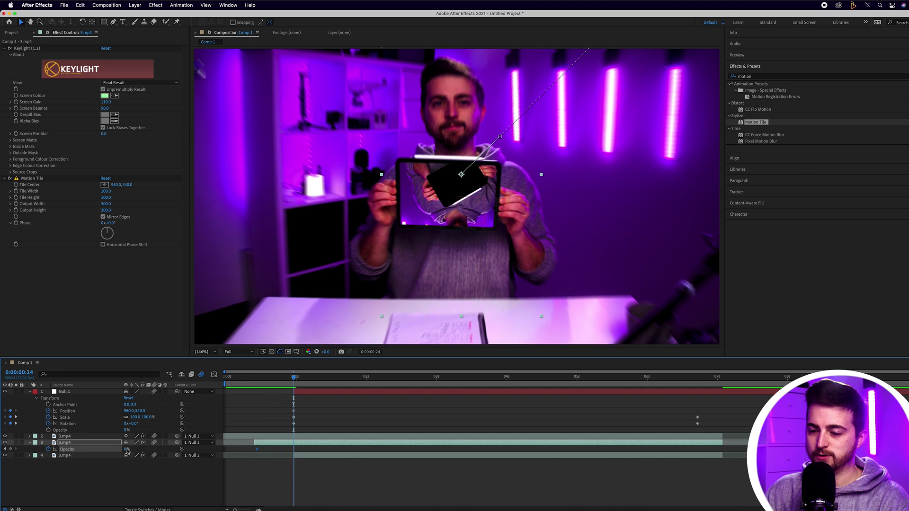
left_click(274, 465)
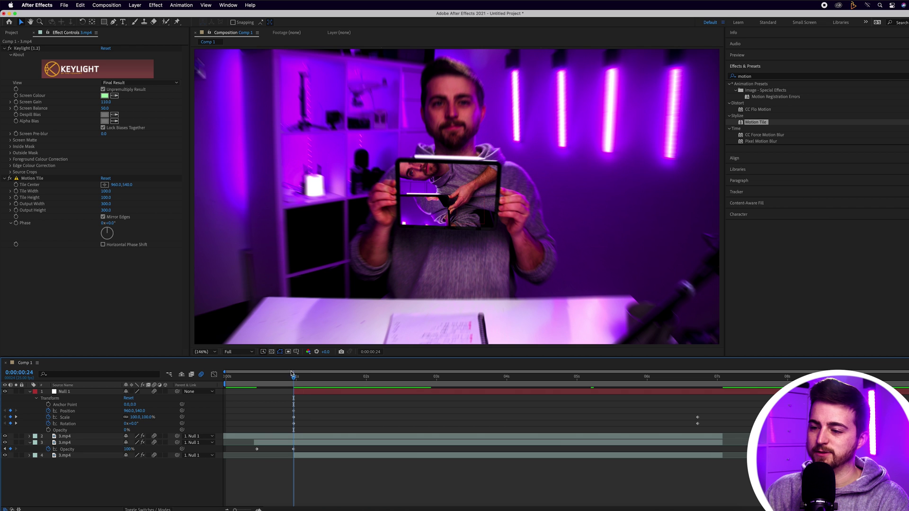
key("space")
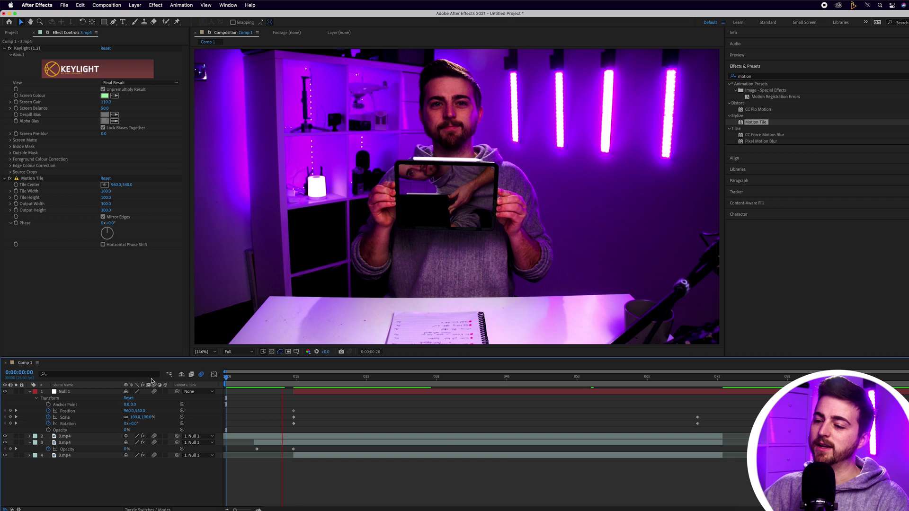
left_click(353, 372)
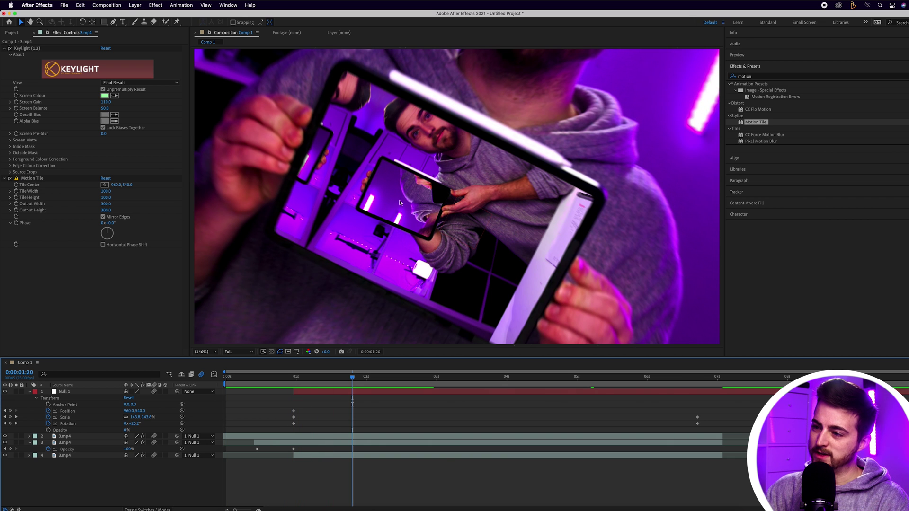
- Extend the bottom 3.mp4 layer's start to about 0:00:00:09 and key its opacity from 0% at 0:00:00:13 to 100% at 0:00:00:24
left_click_drag(293, 456, 277, 457)
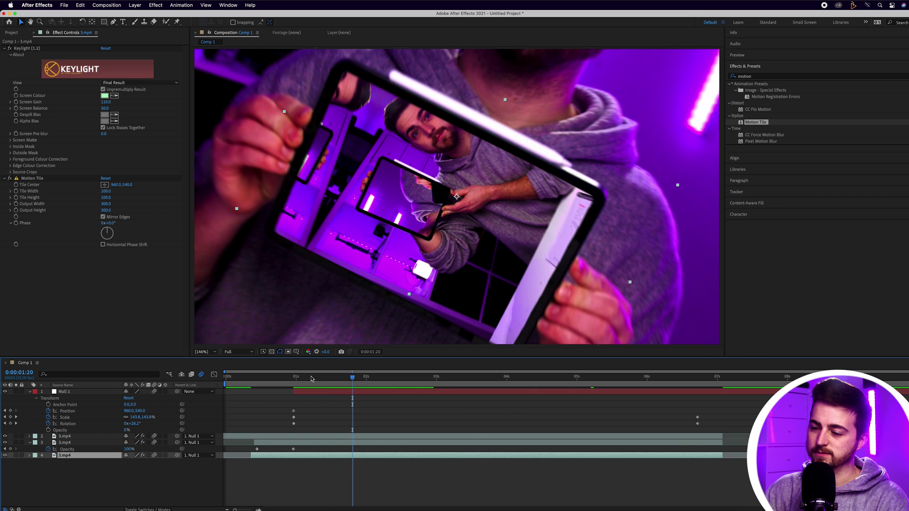
key("j")
left_click(48, 462)
left_click(263, 379)
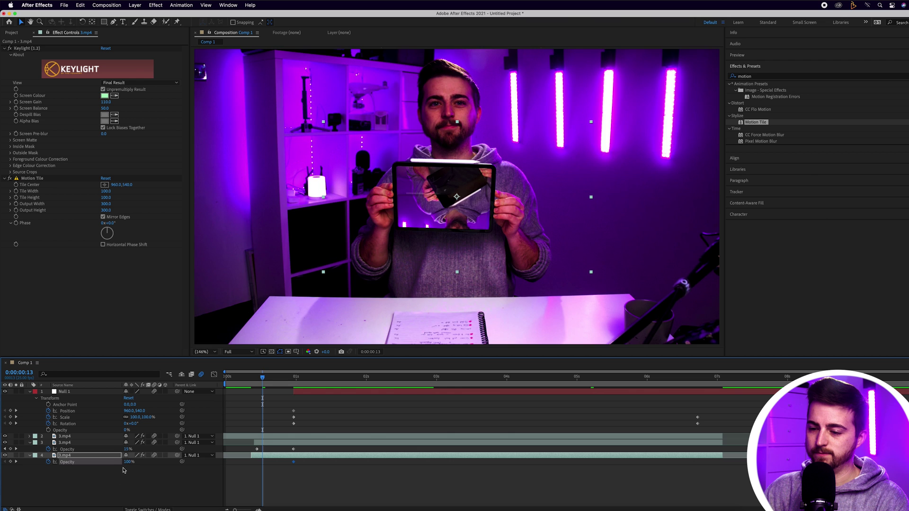
left_click_drag(126, 462, 71, 463)
- Move the bottom layer's two opacity keyframes to around the three-second mark and preview the delayed fade
left_click_drag(255, 461, 304, 464)
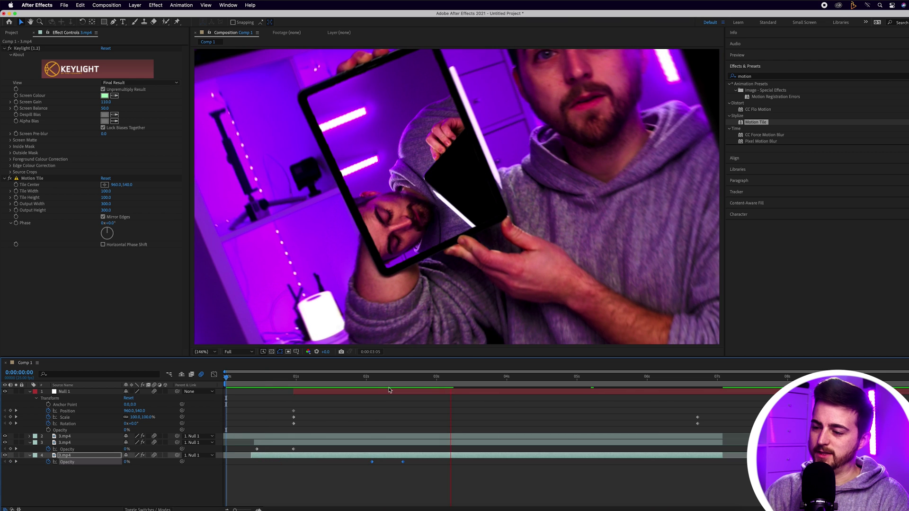
left_click_drag(225, 377, 338, 384)
left_click_drag(413, 464, 431, 465)
key("space")
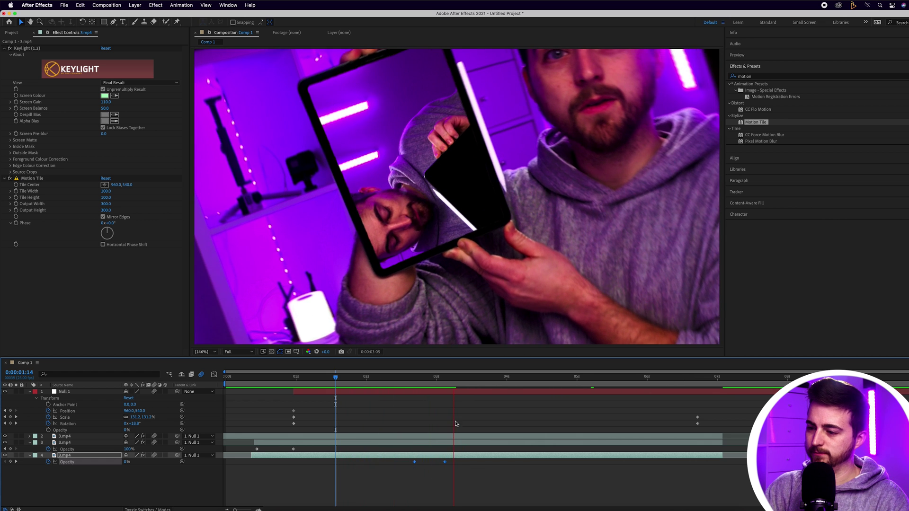
key("space")
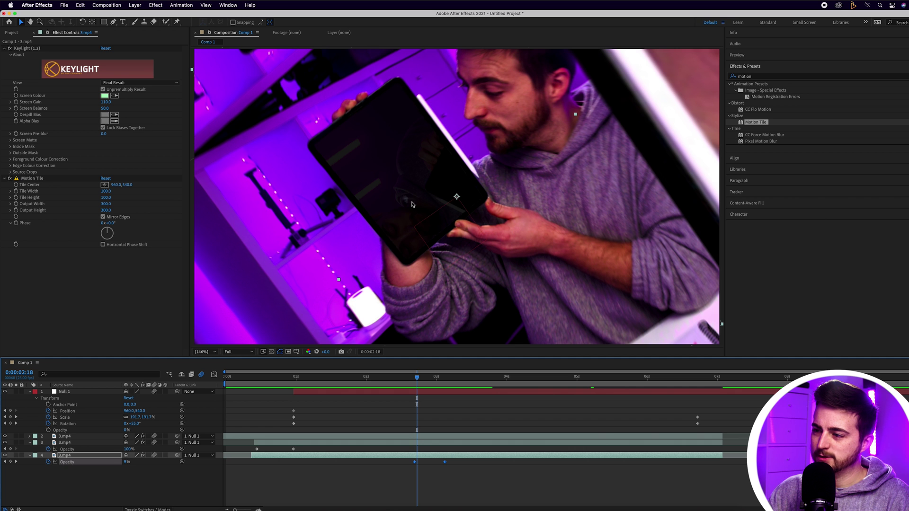
- Draw a closed five-point mask with the Pen tool over the dark tablet screen on the middle 3.mp4 layer at 0:00:02:10
left_click_drag(417, 378, 396, 386)
left_click(384, 445)
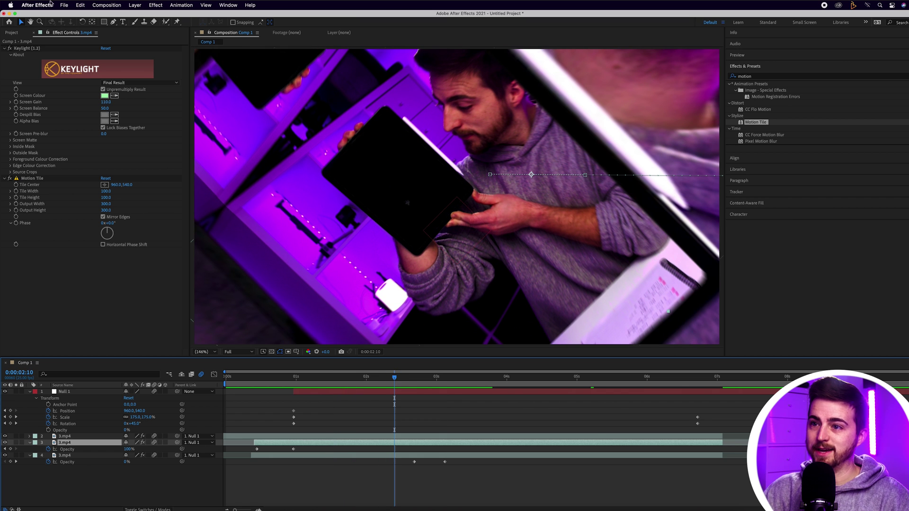
left_click(113, 22)
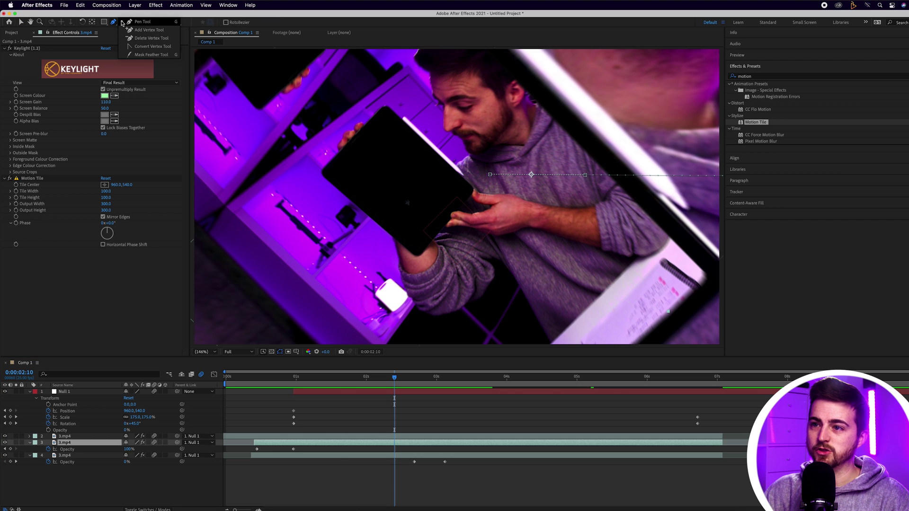
left_click(405, 190)
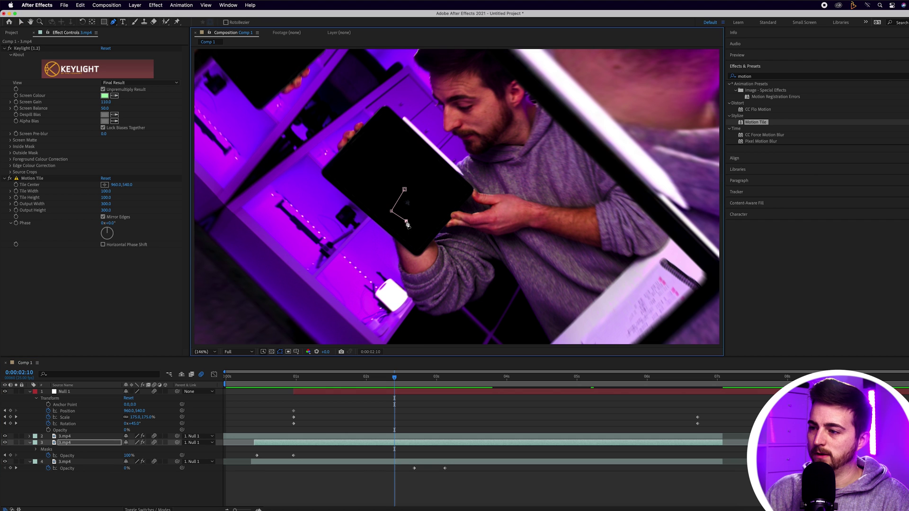
left_click(404, 189)
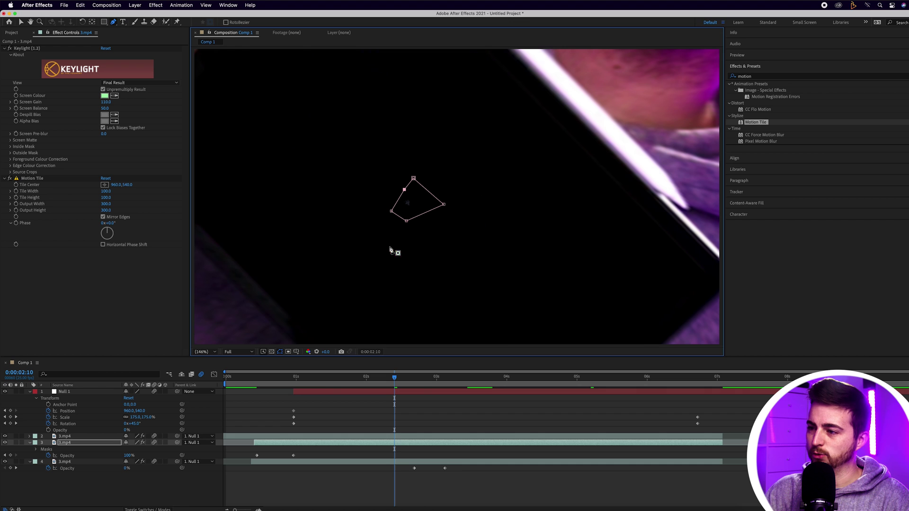
- Invert the middle layer's mask and key its Mask Path at 0:00:02:10, checking the nested tablets along the timeline
left_click(37, 450)
left_click(151, 456)
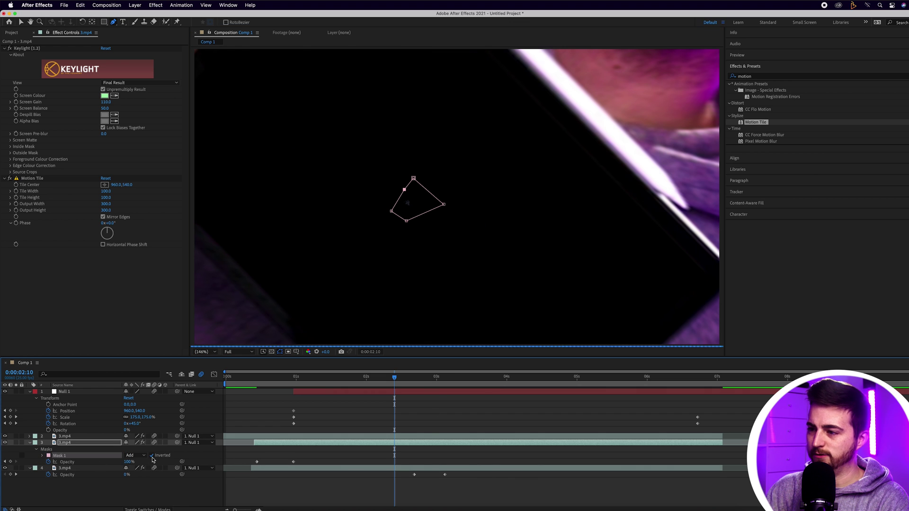
left_click(42, 456)
left_click(328, 377)
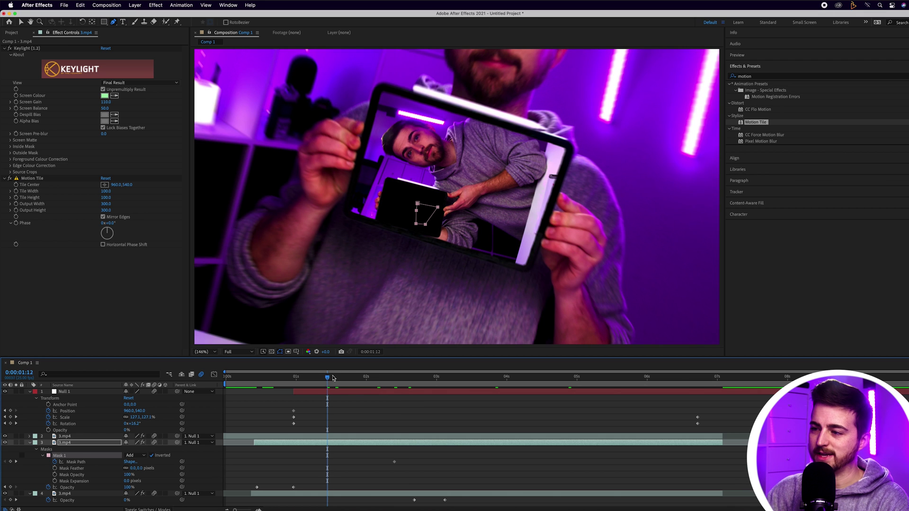
left_click_drag(332, 378, 502, 378)
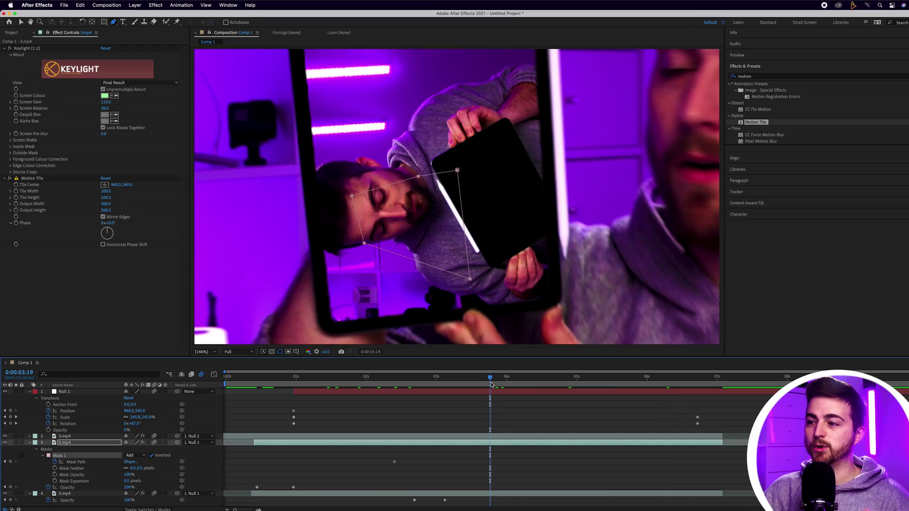
left_click_drag(507, 382, 328, 391)
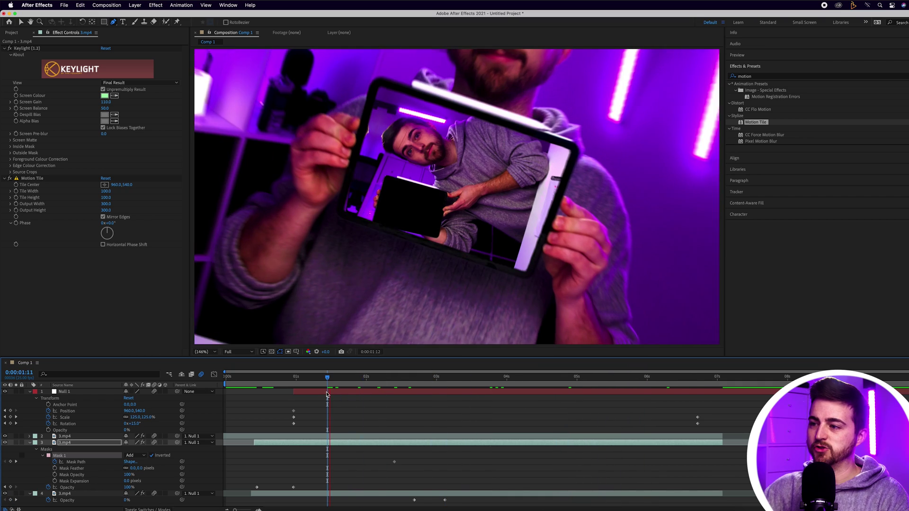
left_click_drag(500, 383, 564, 412)
key("space")
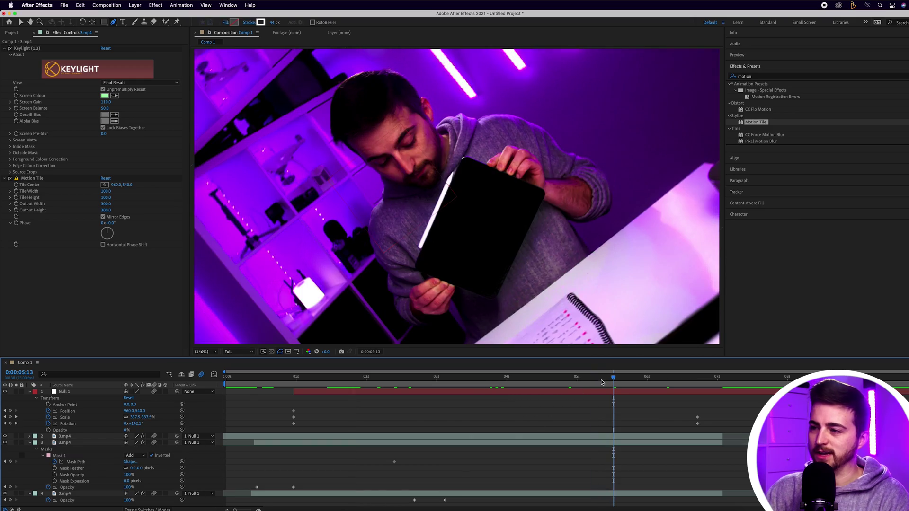